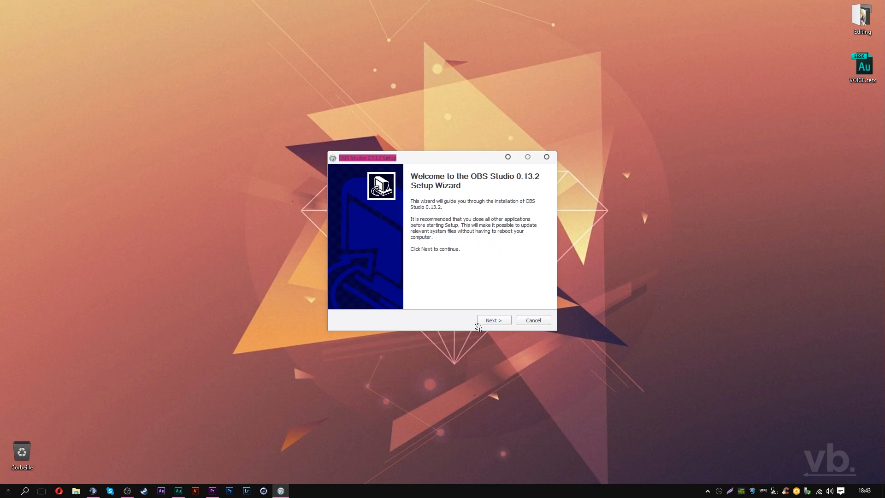
Continue past the OBS Studio 0.13.2 setup welcome page and accept the licence agreement
{"action": "left_click", "coordinate": [494, 321]}
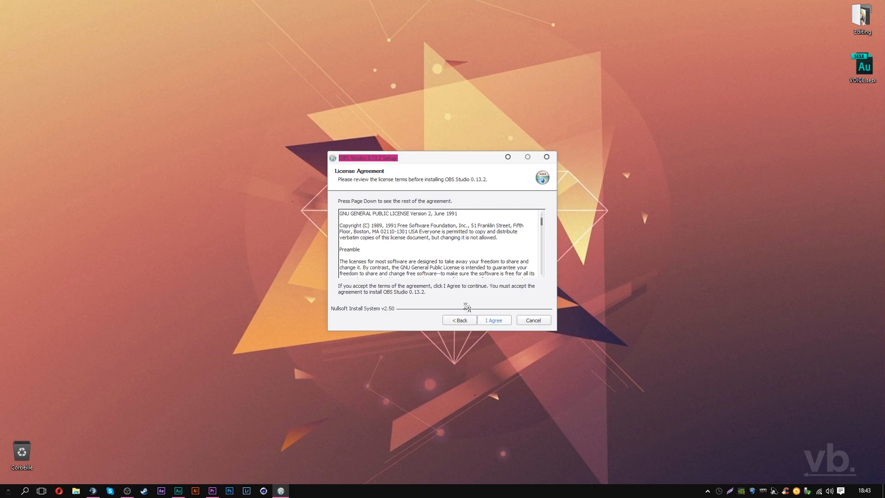
{"action": "left_click", "coordinate": [494, 320]}
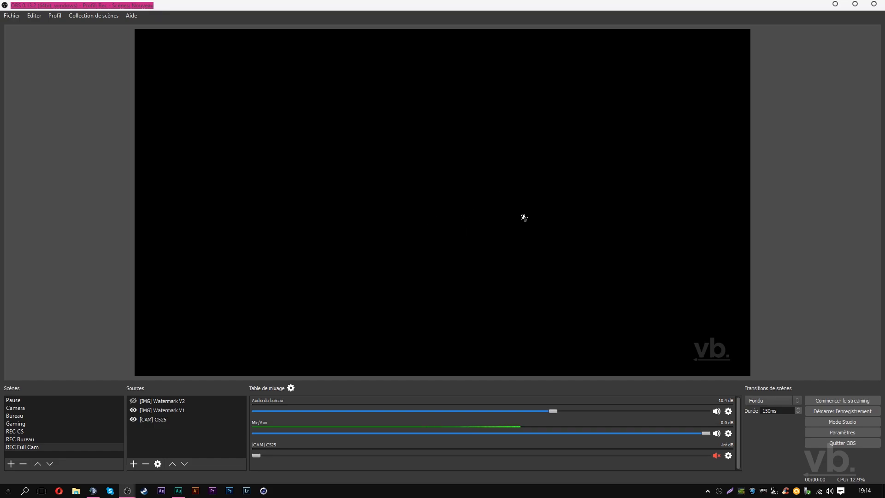
Turn on Studio Mode and load the Pause scene into the preview
{"action": "left_click", "coordinate": [847, 423]}
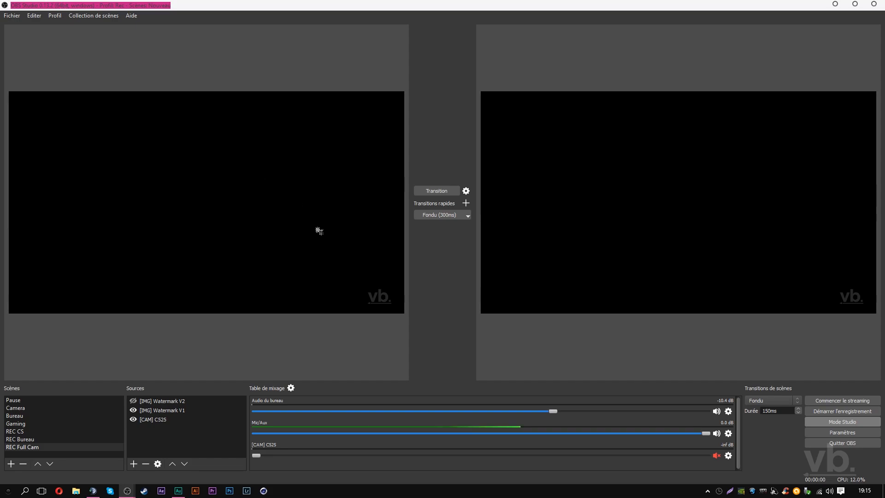
{"action": "left_click", "coordinate": [55, 401]}
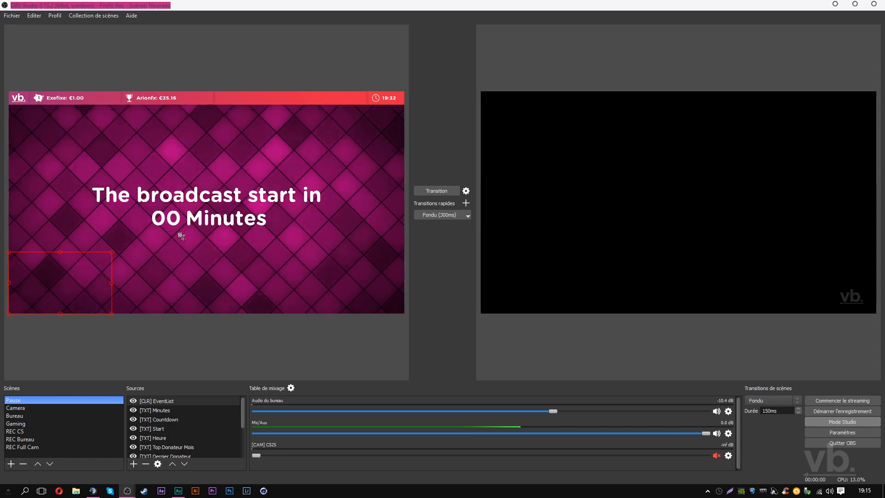
Move the EventList source to the middle of the Pause scene and back to the lower-left corner of the canvas
{"action": "left_click", "coordinate": [73, 282]}
{"action": "left_click", "coordinate": [201, 210]}
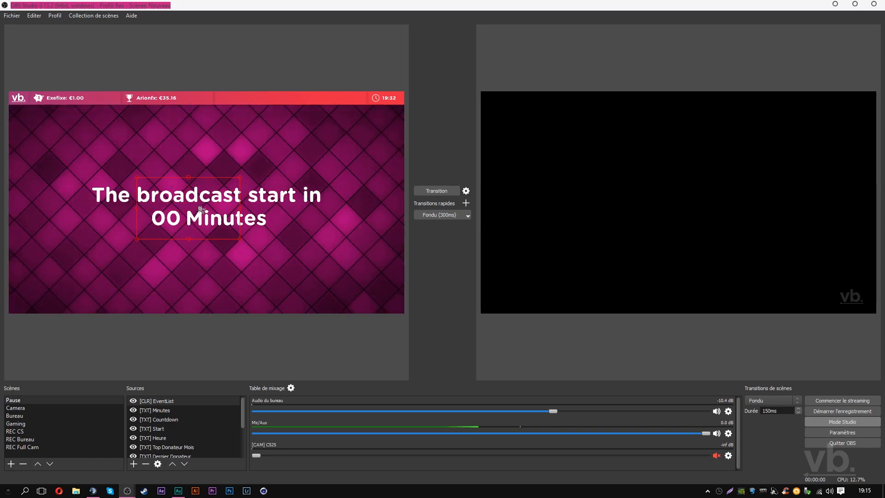
{"action": "left_click", "coordinate": [111, 277]}
{"action": "left_click_drag", "start_coordinate": [111, 277], "coordinate": [71, 283]}
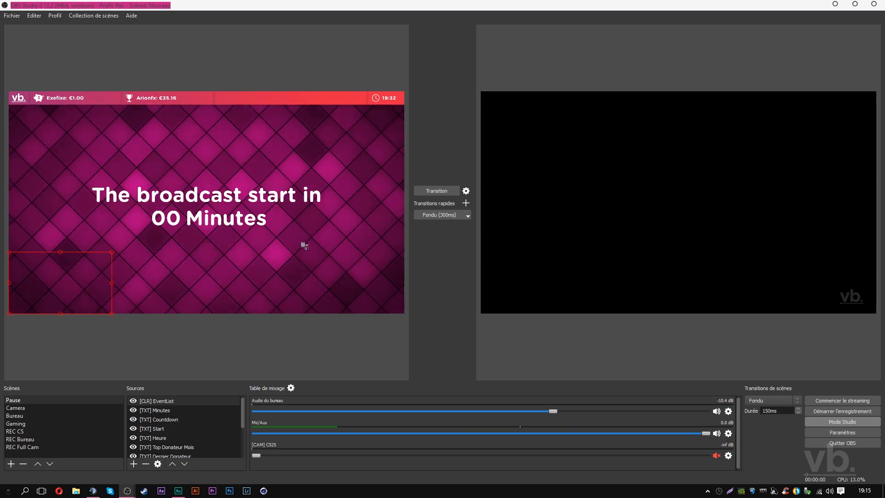
Check the options of the Fondu quick transition and transition the previewed Pause scene to the program output
{"action": "left_click", "coordinate": [469, 216]}
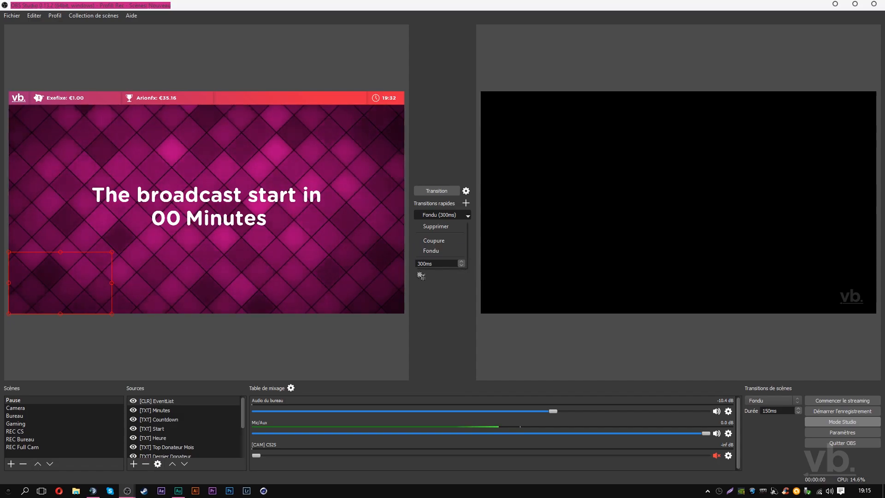
{"action": "left_click", "coordinate": [468, 215]}
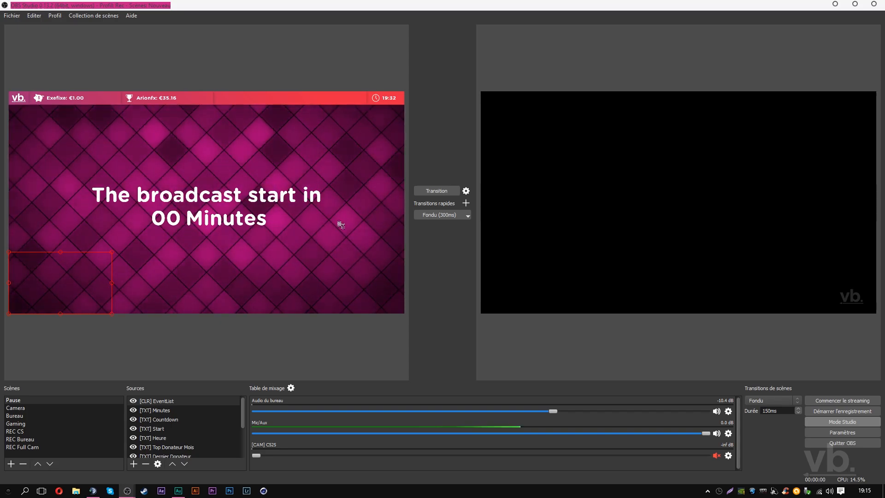
{"action": "left_click", "coordinate": [437, 191]}
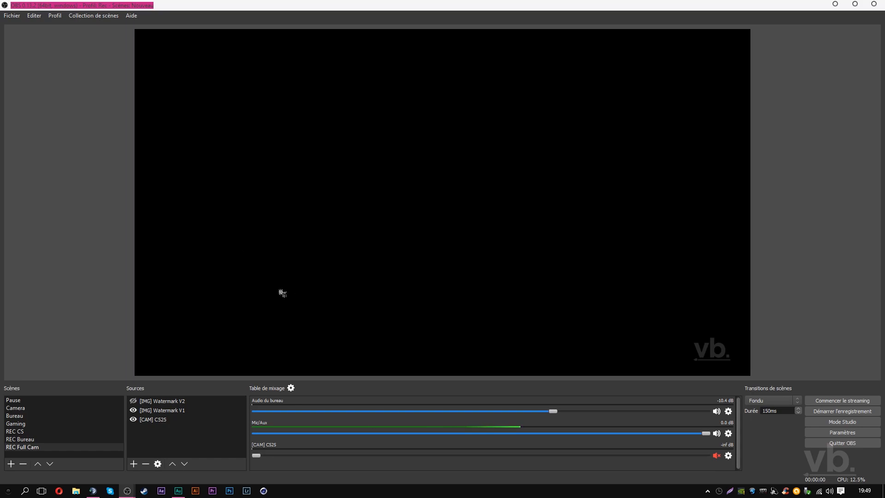
Go through the Pause, Camera, Bureau, Gaming, REC CS and REC Bureau scenes to examine each layout
{"action": "left_click", "coordinate": [94, 401]}
{"action": "left_click", "coordinate": [85, 328]}
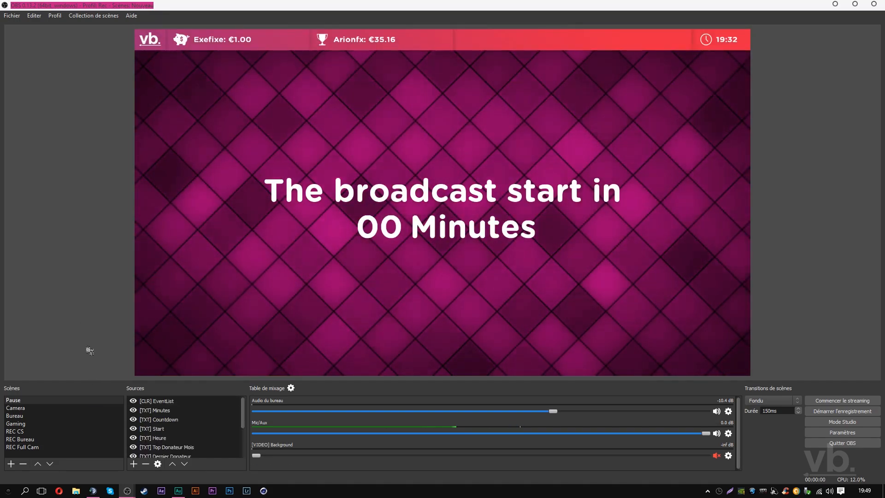
{"action": "left_click", "coordinate": [88, 408]}
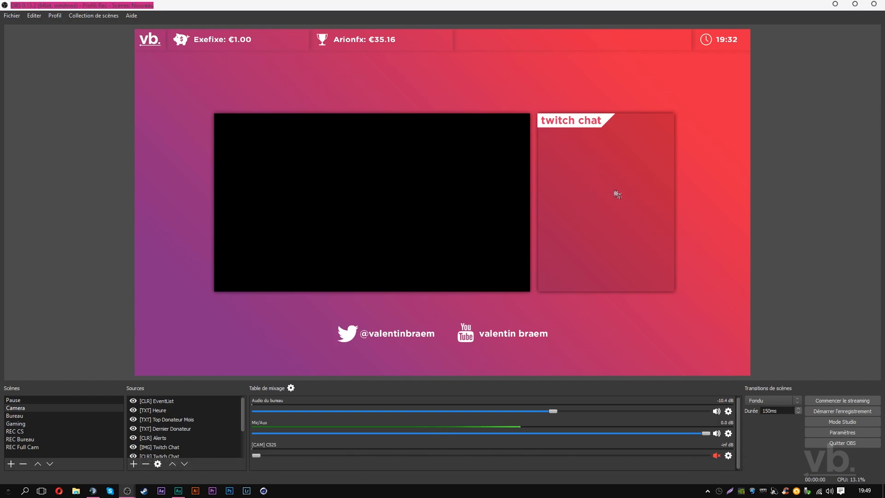
{"action": "left_click", "coordinate": [48, 416]}
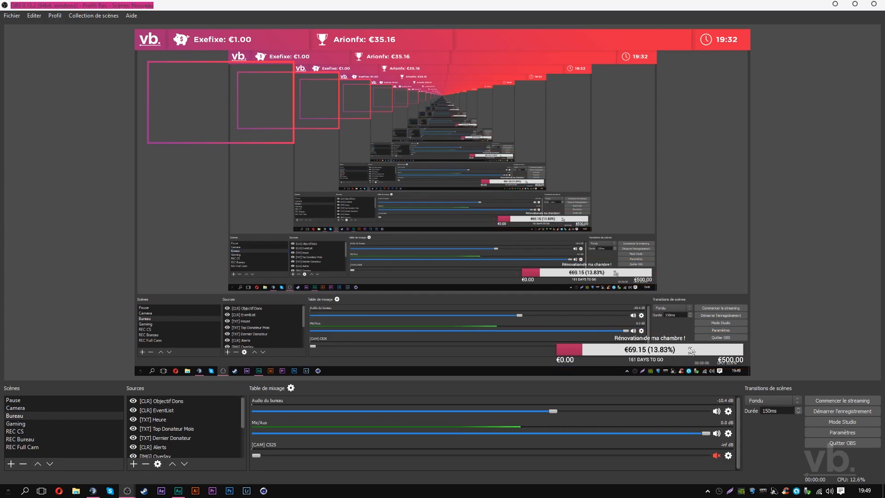
{"action": "left_click", "coordinate": [19, 423]}
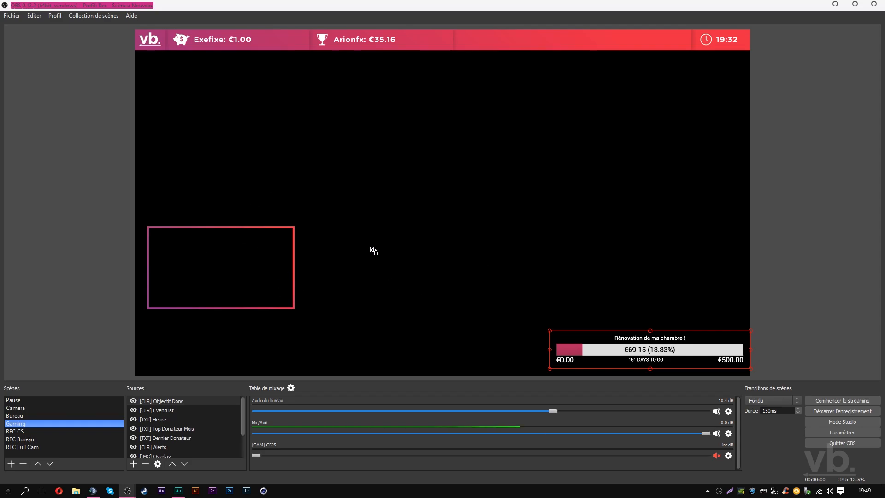
{"action": "left_click", "coordinate": [99, 432]}
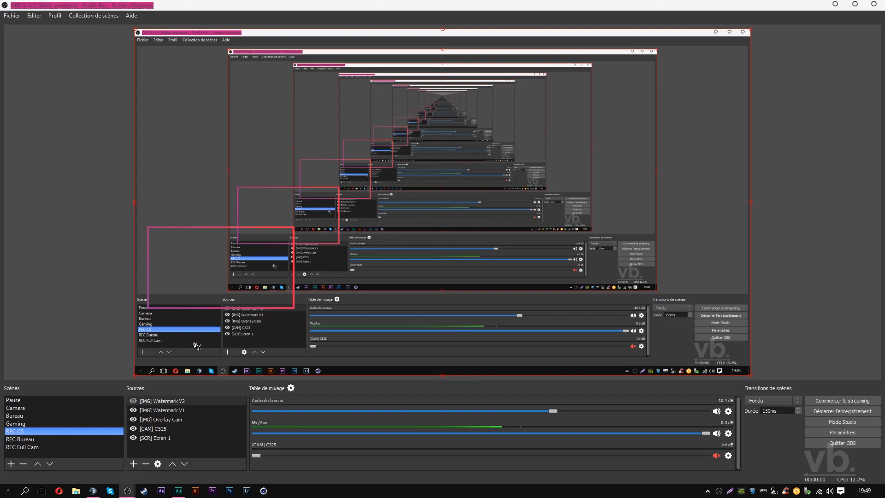
{"action": "left_click", "coordinate": [43, 440], "text": "ctrl"}
{"action": "left_click", "coordinate": [42, 440]}
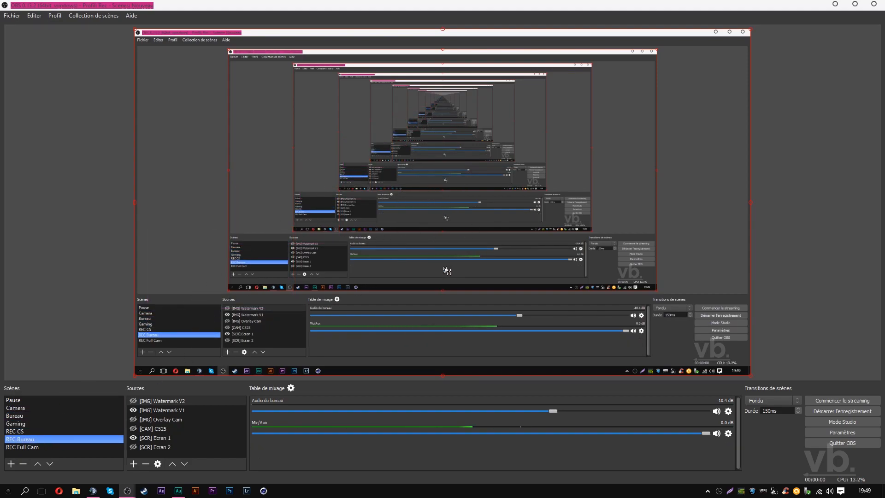
Show the CS25 camera and its overlay in the REC Bureau scene, and hide both again
{"action": "left_click", "coordinate": [133, 429]}
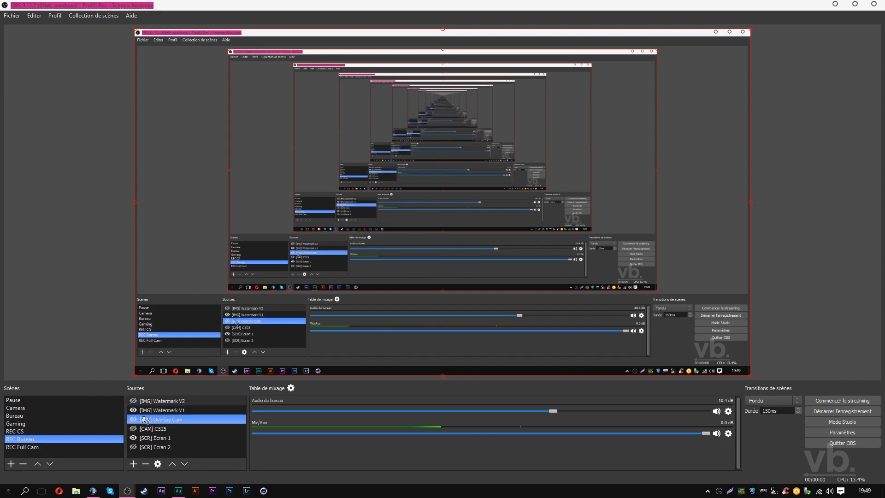
{"action": "left_click", "coordinate": [133, 428]}
{"action": "left_click", "coordinate": [645, 113]}
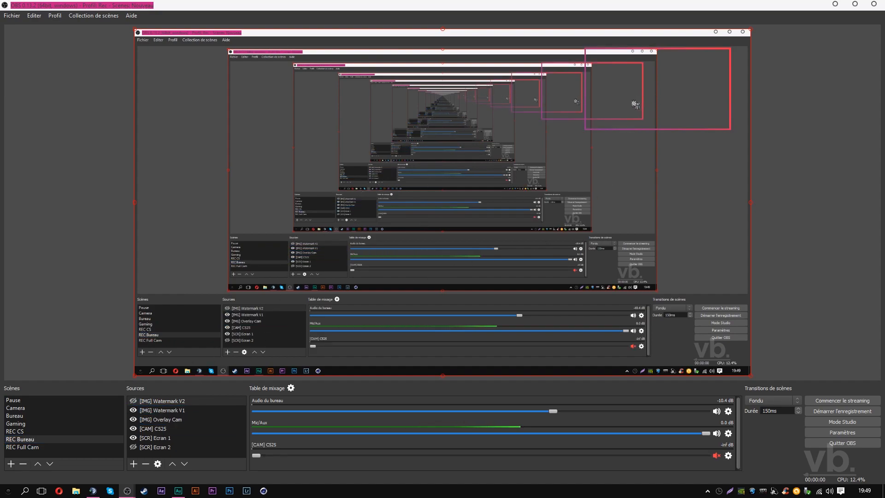
{"action": "left_click", "coordinate": [133, 429]}
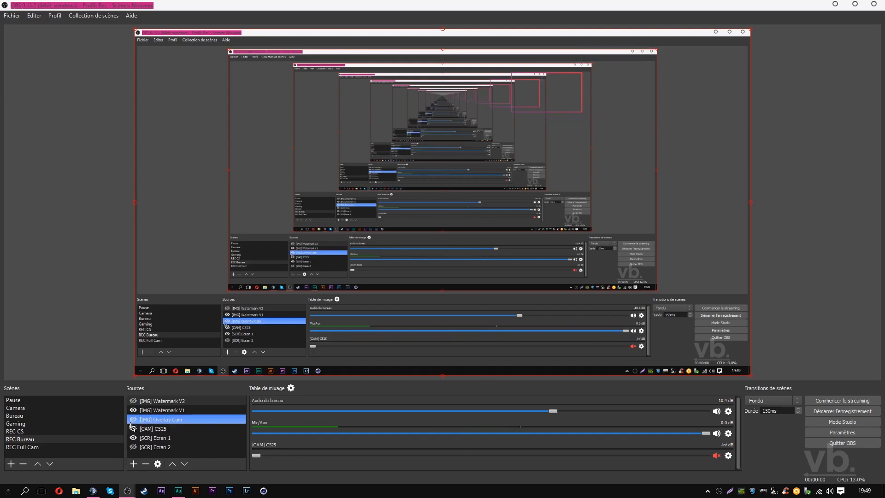
{"action": "left_click", "coordinate": [134, 419]}
Examine the sources of the REC Full Cam and Pause scenes and the source types that can be added
{"action": "left_click", "coordinate": [66, 447]}
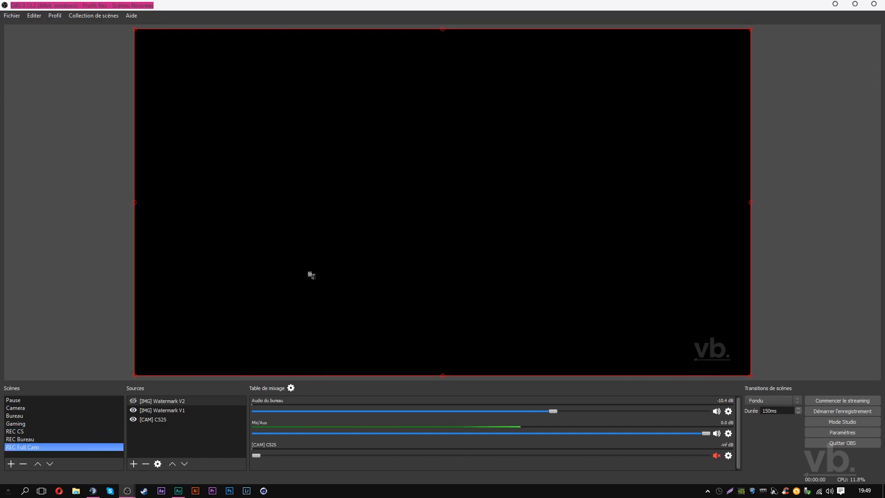
{"action": "left_click", "coordinate": [103, 248]}
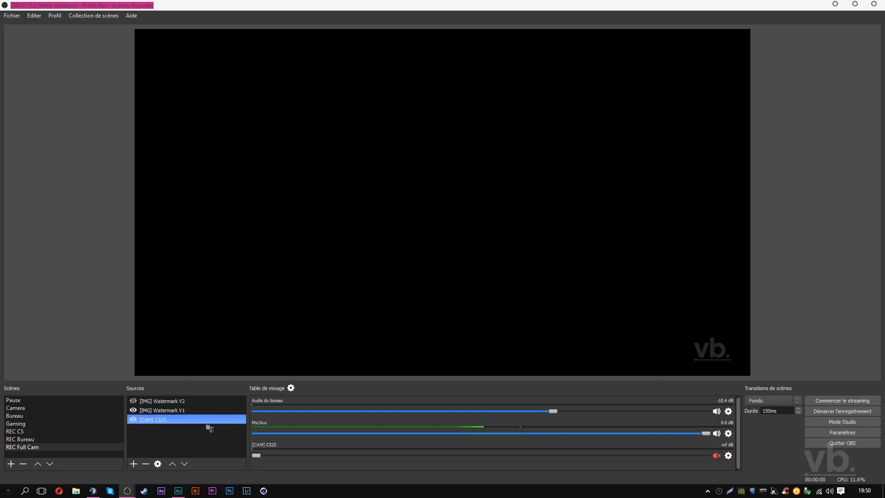
{"action": "left_click", "coordinate": [79, 401]}
{"action": "left_click_drag", "start_coordinate": [241, 421], "coordinate": [245, 452]}
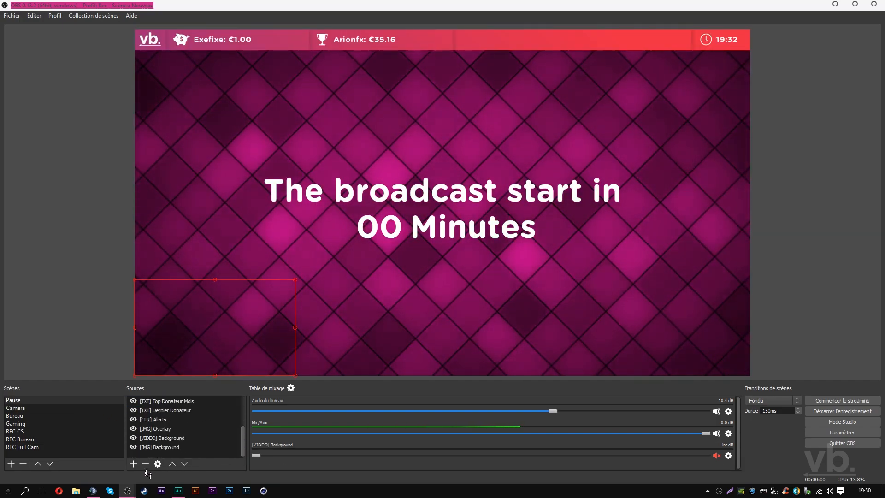
{"action": "left_click", "coordinate": [133, 464]}
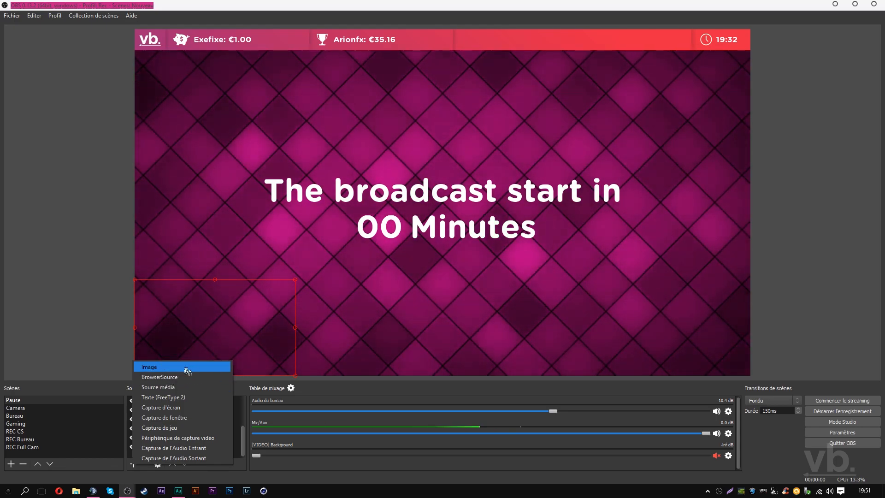
{"action": "left_click", "coordinate": [100, 348]}
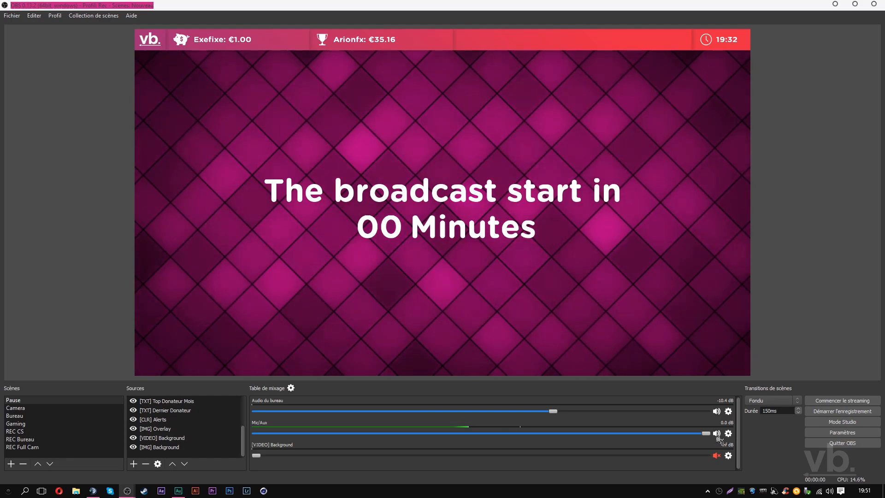
Examine the volume, sync offset and track assignments in the advanced audio properties
{"action": "left_click", "coordinate": [291, 388]}
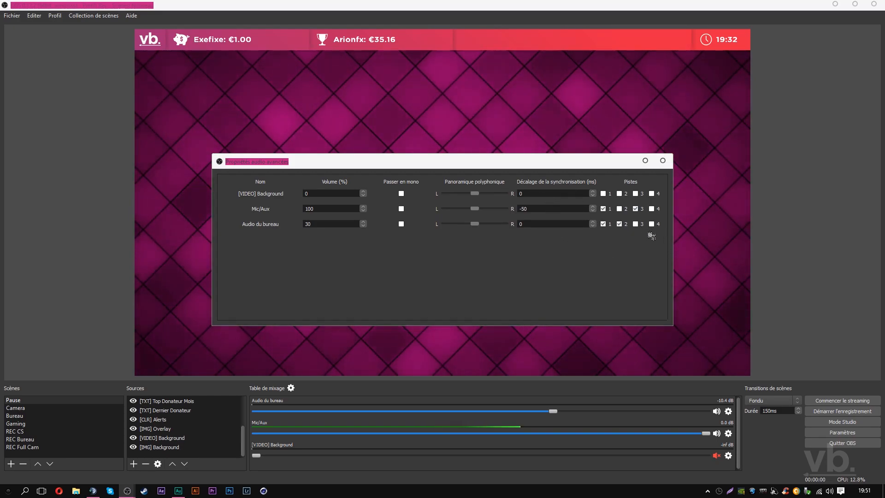
{"action": "left_click", "coordinate": [662, 161]}
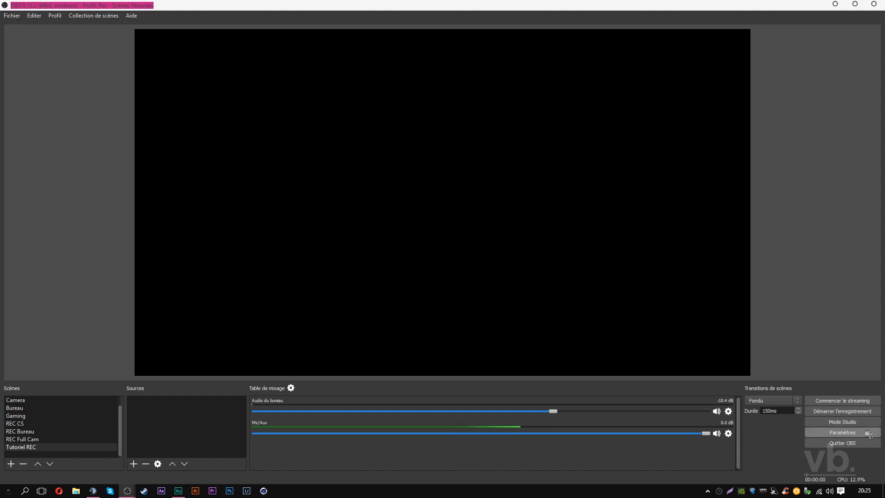
Open the general settings and select the Dark theme
{"action": "left_click", "coordinate": [825, 435]}
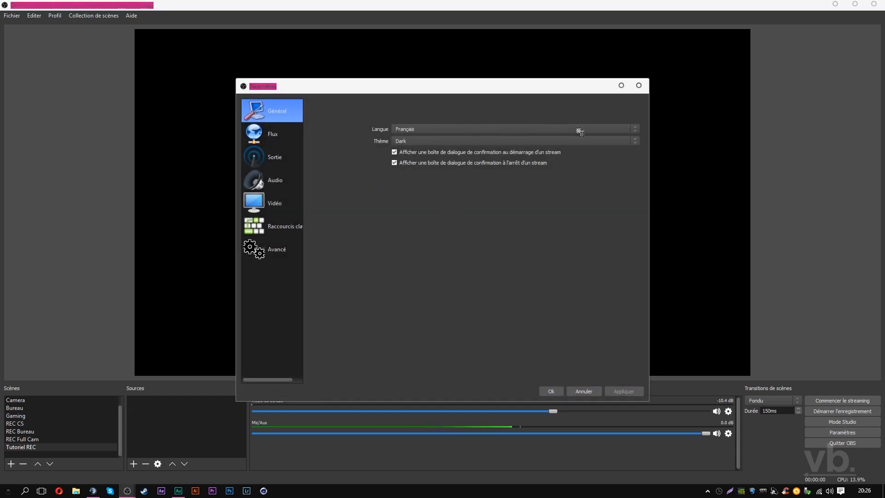
{"action": "left_click", "coordinate": [410, 141]}
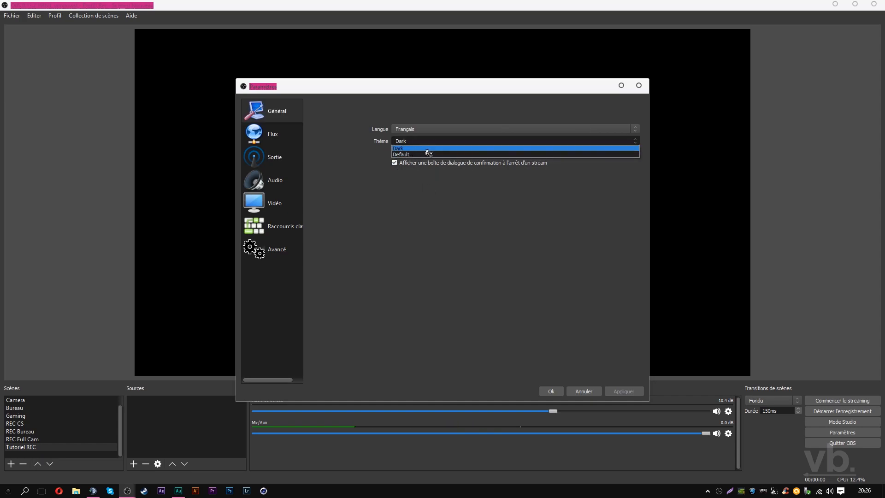
{"action": "left_click", "coordinate": [444, 148]}
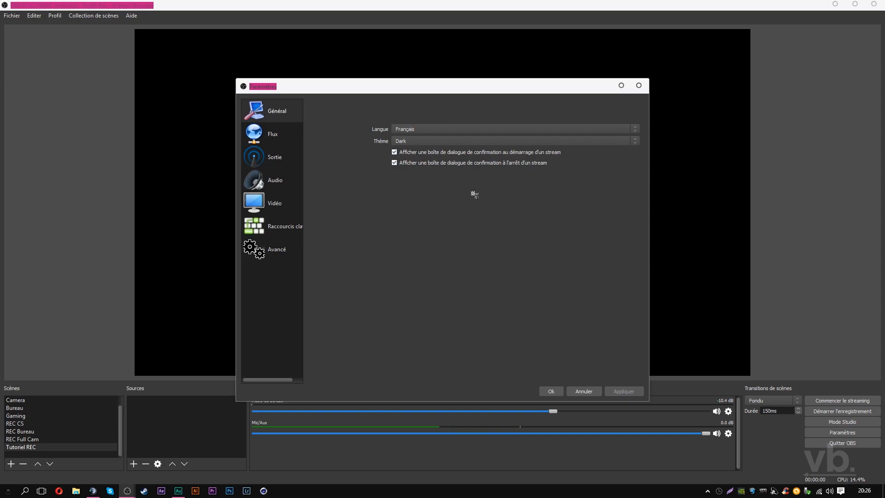
Review the streaming service settings and set the output mode to Avancé
{"action": "left_click", "coordinate": [261, 138]}
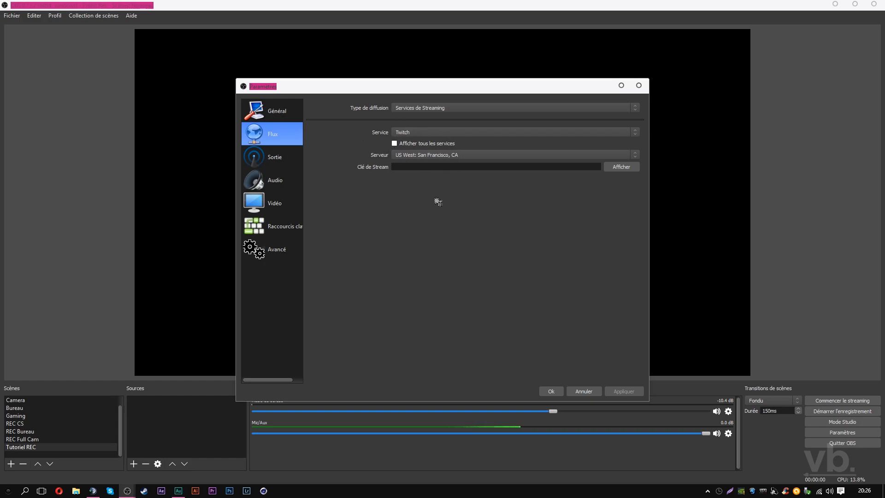
{"action": "left_click", "coordinate": [282, 160]}
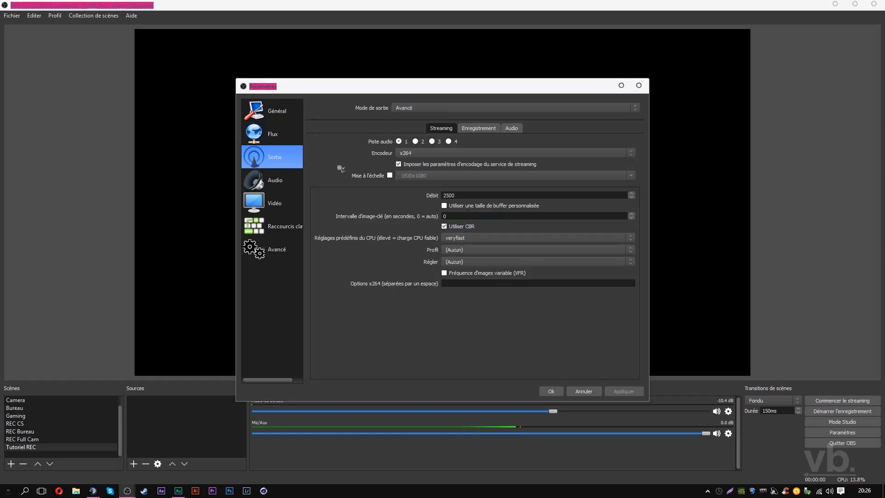
{"action": "left_click", "coordinate": [413, 109]}
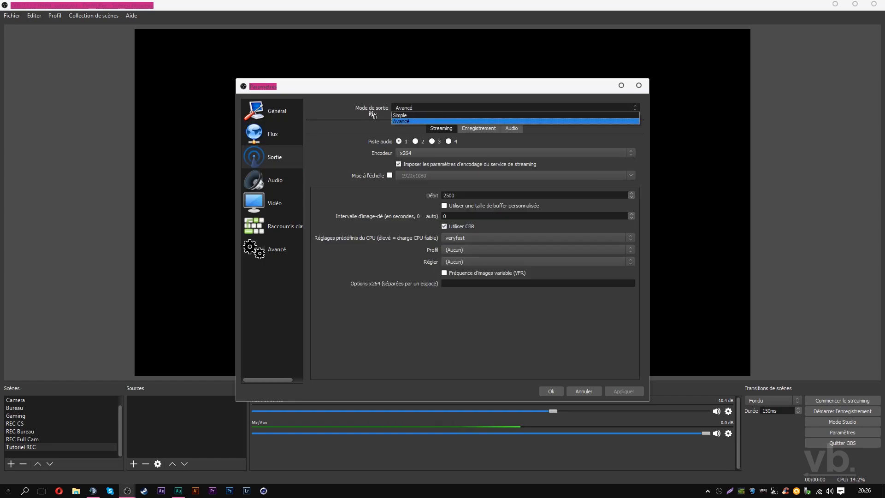
{"action": "left_click", "coordinate": [422, 121]}
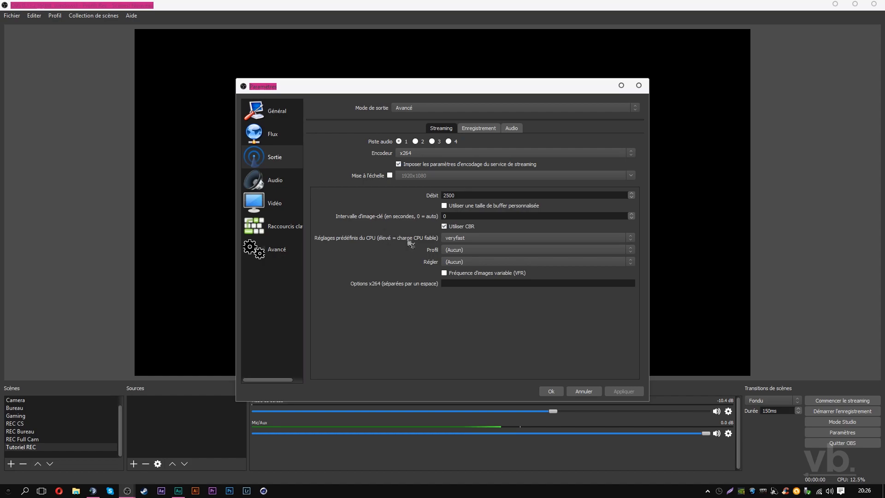
Open the recording output settings and select Standard as the recording type
{"action": "left_click", "coordinate": [478, 129]}
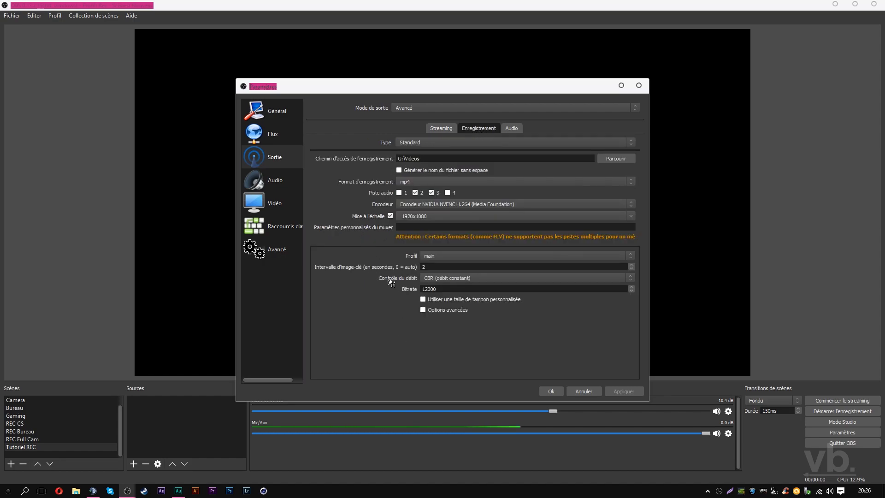
{"action": "left_click", "coordinate": [417, 143]}
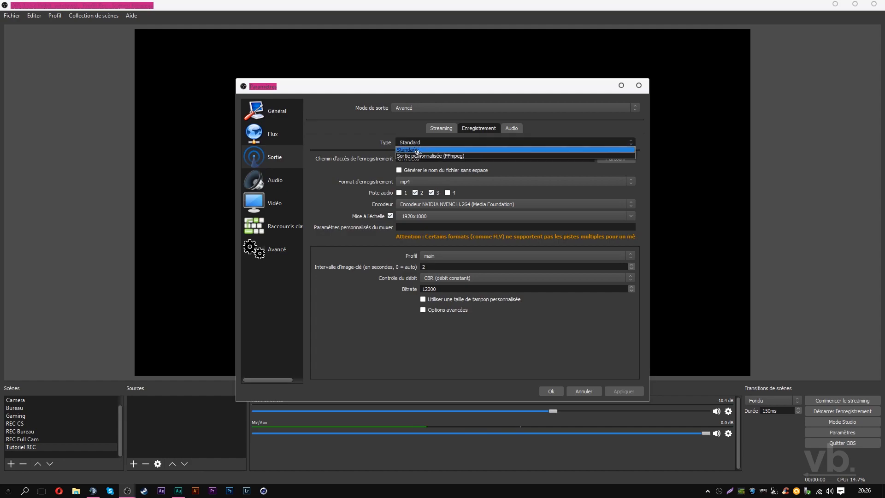
{"action": "left_click", "coordinate": [427, 146]}
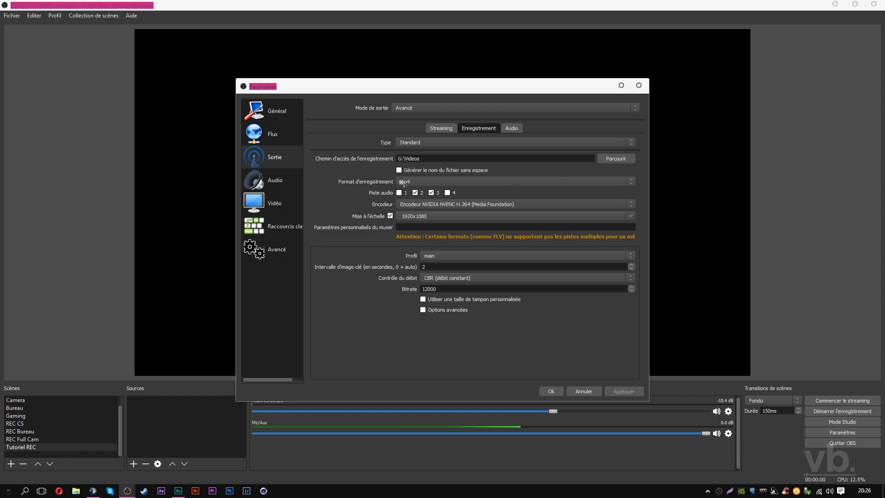
Select mp4 as the recording format
{"action": "left_click", "coordinate": [433, 183]}
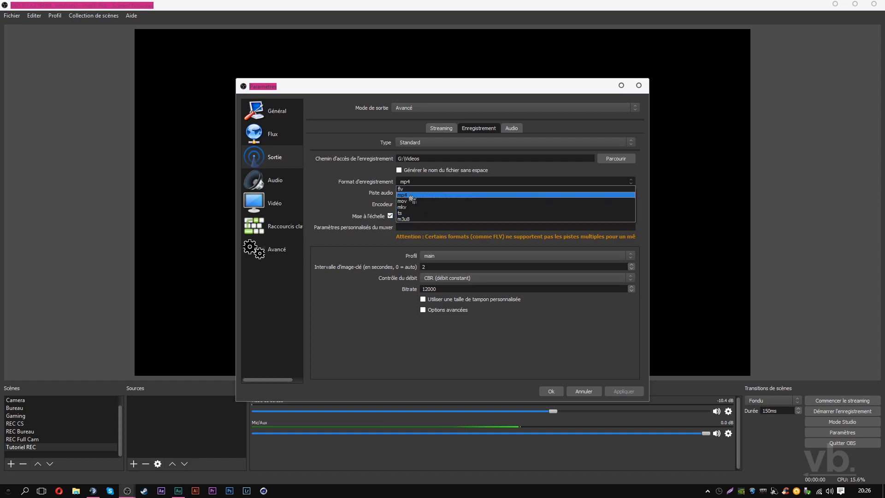
{"action": "left_click", "coordinate": [418, 194]}
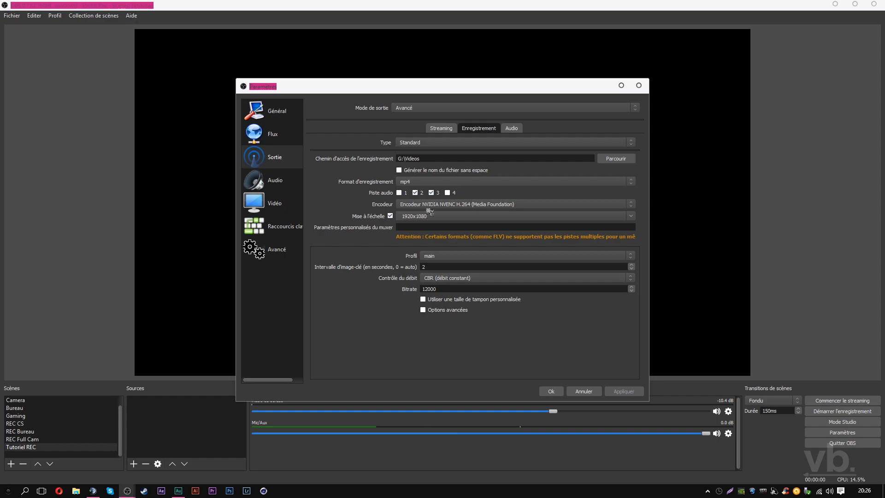
Leave the settings and check the track assignments of the microphone and desktop audio in the advanced audio properties
{"action": "left_click", "coordinate": [583, 391]}
{"action": "left_click", "coordinate": [291, 388]}
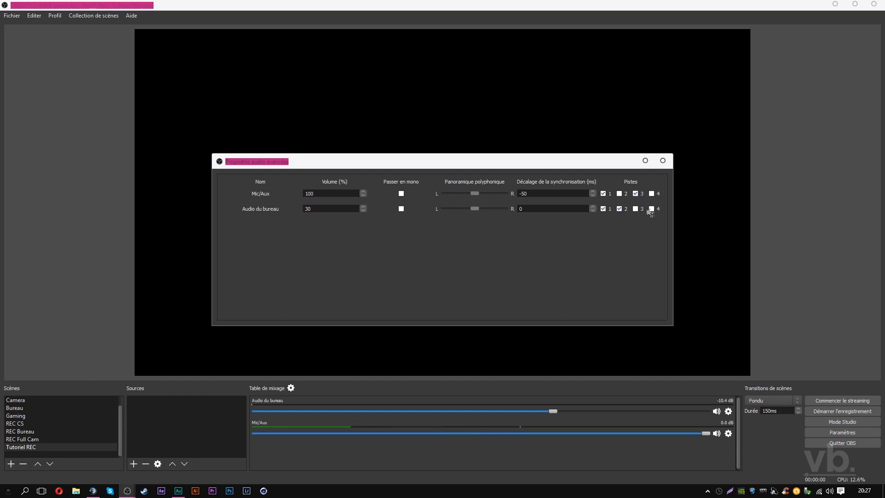
{"action": "left_click", "coordinate": [663, 160]}
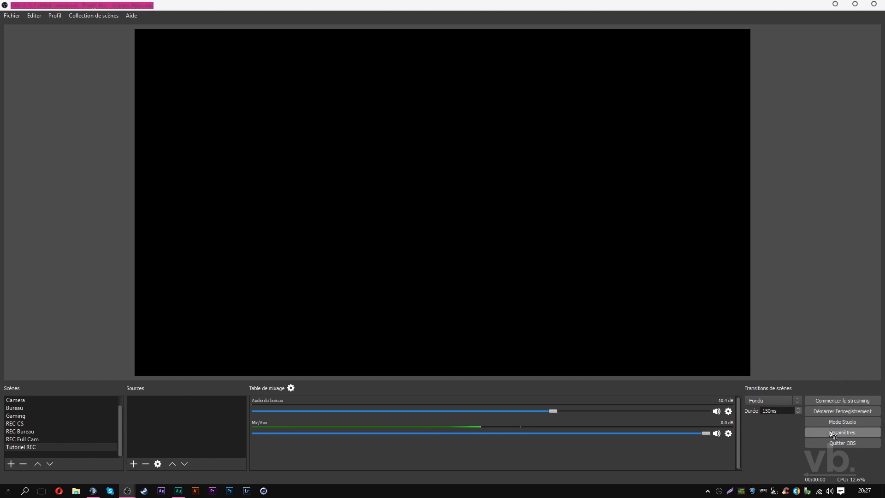
Set the recording encoder to x264 in the output settings, keeping the scaled resolution at 1920x1080
{"action": "left_click", "coordinate": [842, 433]}
{"action": "left_click", "coordinate": [273, 157]}
{"action": "left_click", "coordinate": [478, 128]}
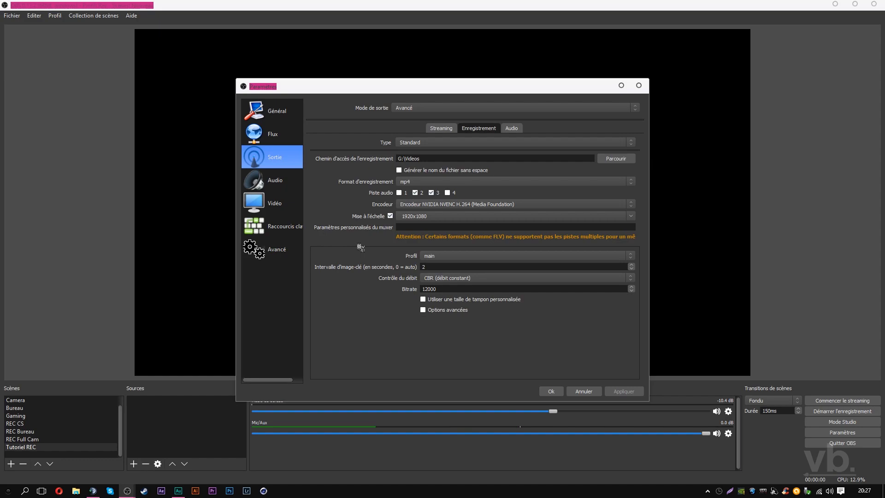
{"action": "left_click", "coordinate": [560, 205]}
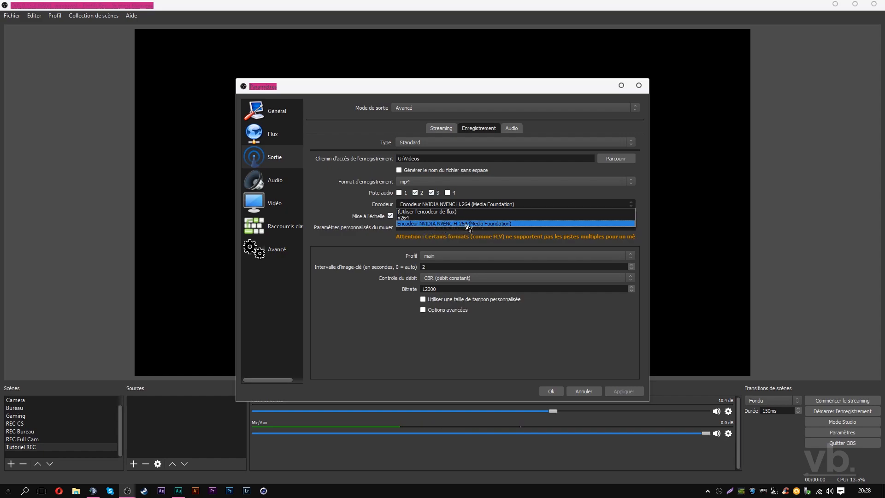
{"action": "left_click", "coordinate": [422, 217]}
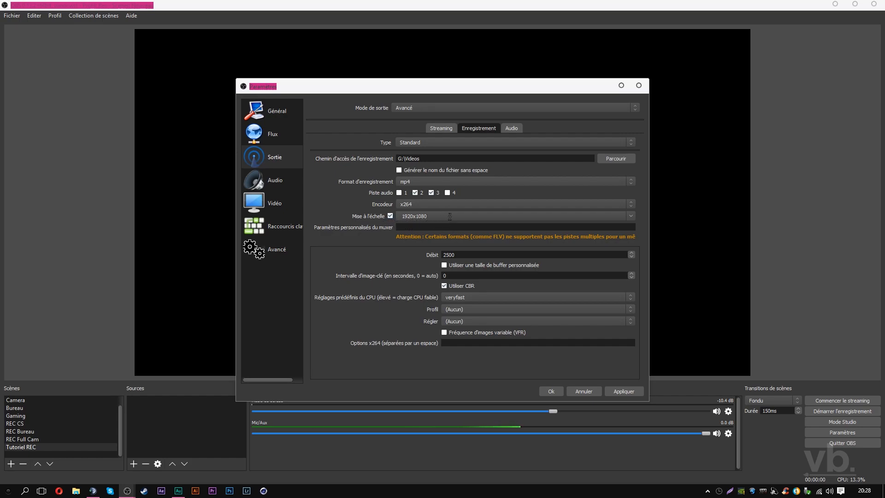
{"action": "left_click", "coordinate": [635, 219]}
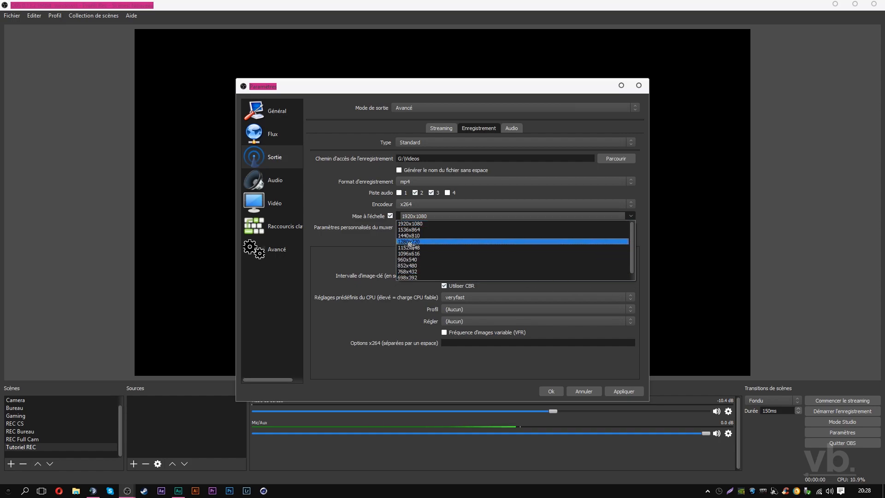
{"action": "left_click", "coordinate": [633, 216]}
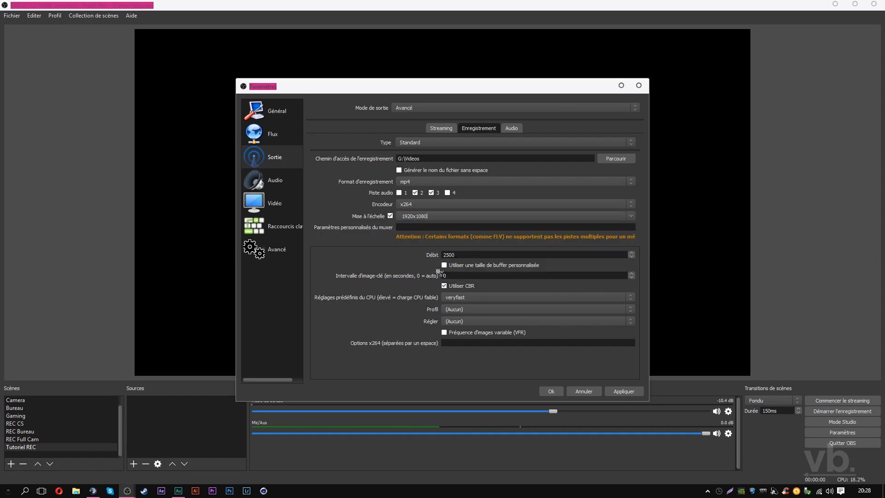
Switch to the Opera browser and look up YouTube's recommended video bitrate for 1080p uploads
{"action": "left_click", "coordinate": [59, 491]}
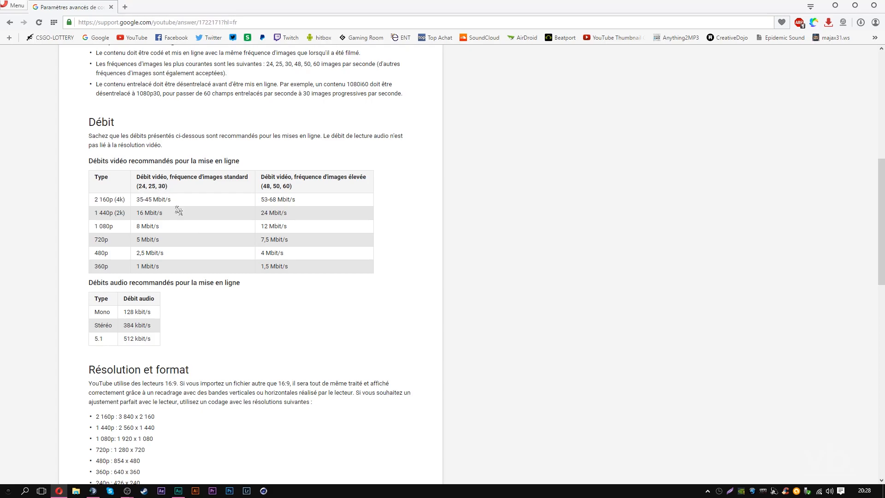
{"action": "left_click_drag", "start_coordinate": [115, 229], "coordinate": [94, 224]}
{"action": "left_click", "coordinate": [158, 226]}
{"action": "left_click", "coordinate": [835, 6]}
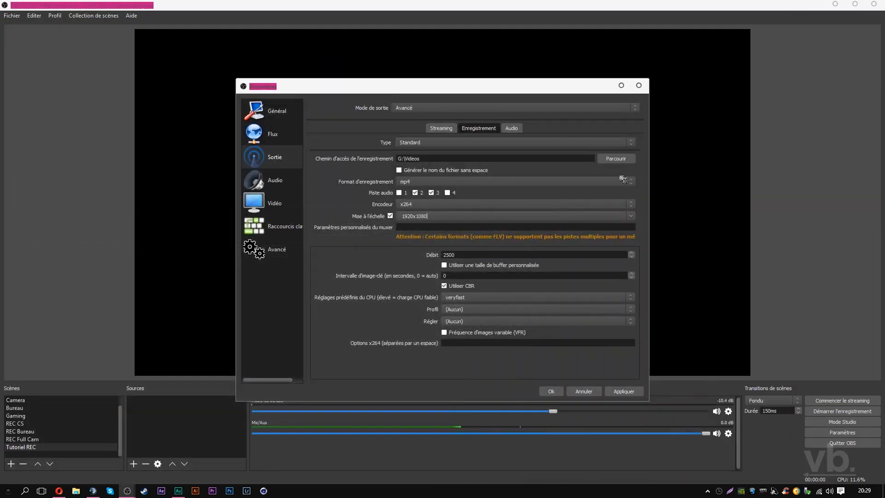
Set the x264 recording bitrate to 12000 and keep the CPU preset at veryfast
{"action": "double_click", "coordinate": [450, 255]}
{"action": "type", "text": "1"}
{"action": "left_click", "coordinate": [483, 299]}
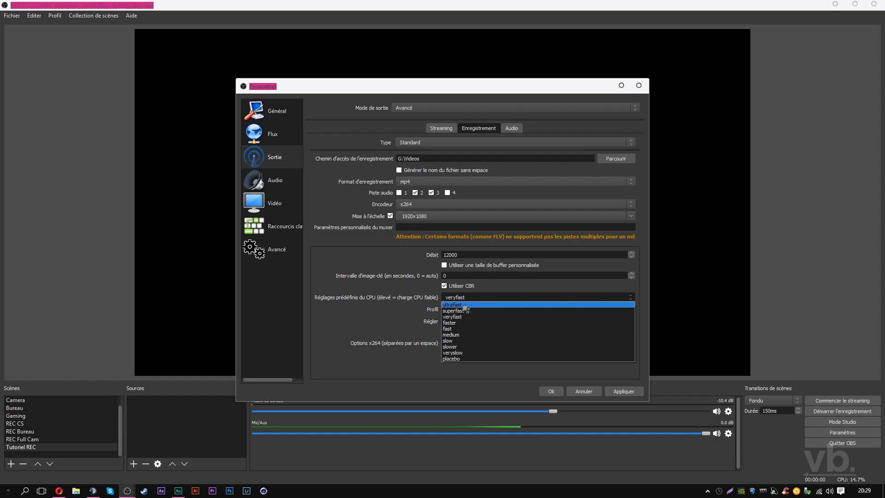
{"action": "left_click", "coordinate": [492, 299]}
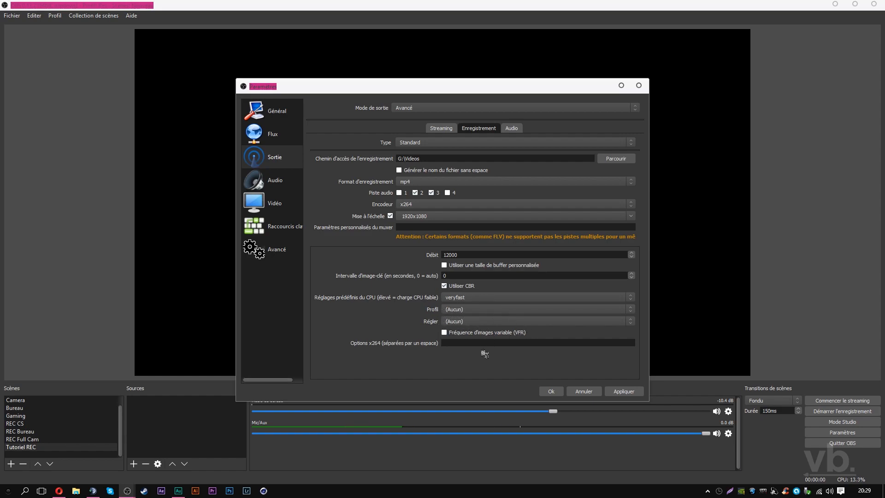
Examine the audio bitrates of the output tracks and the bitrate options for track 2
{"action": "left_click", "coordinate": [512, 129]}
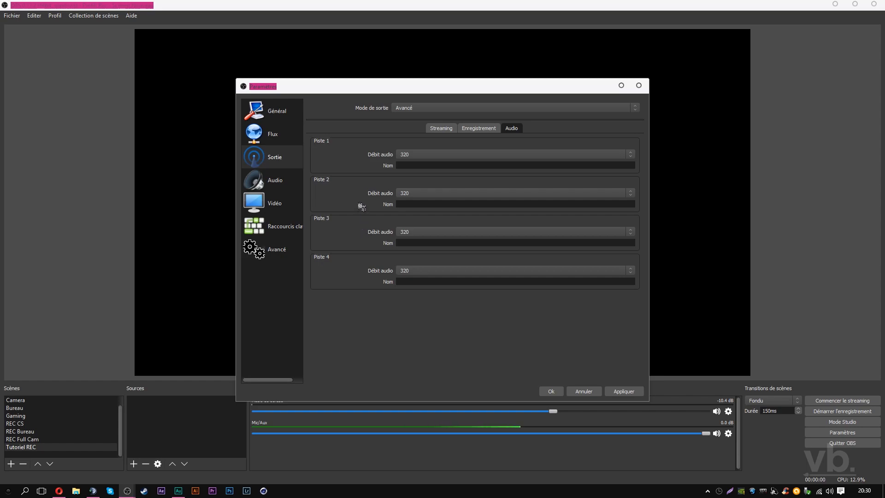
{"action": "left_click", "coordinate": [418, 196]}
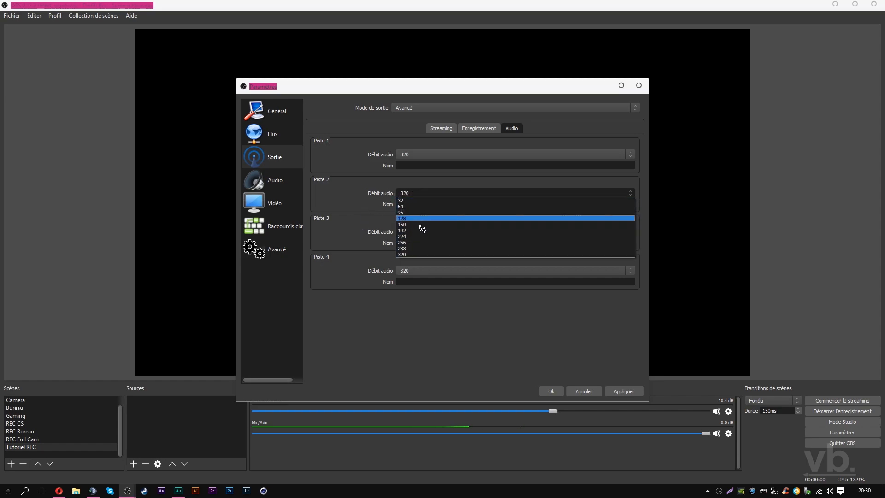
{"action": "left_click", "coordinate": [415, 195]}
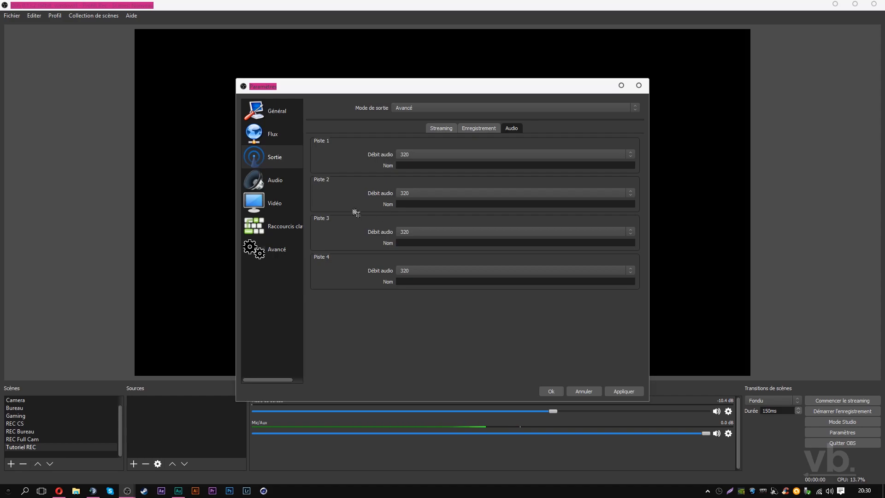
Select Stéréo as the audio channel mode and Par Défaut for the main desktop and microphone devices
{"action": "left_click", "coordinate": [290, 187]}
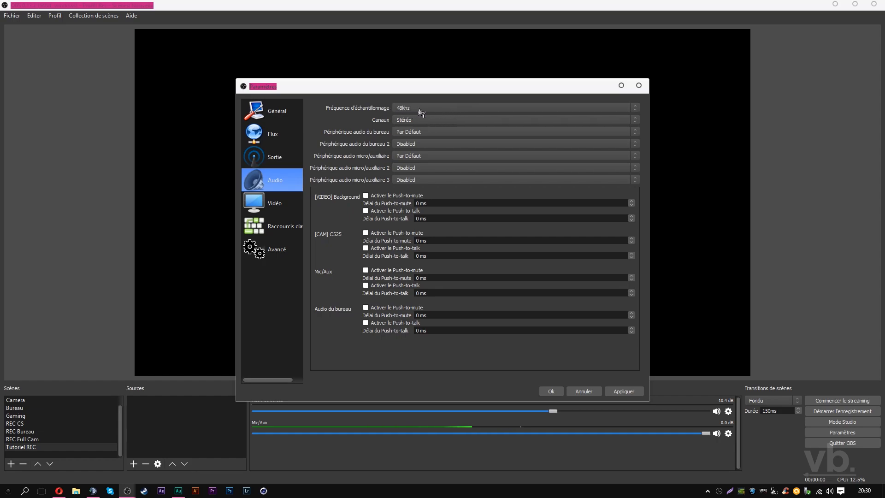
{"action": "left_click", "coordinate": [429, 122]}
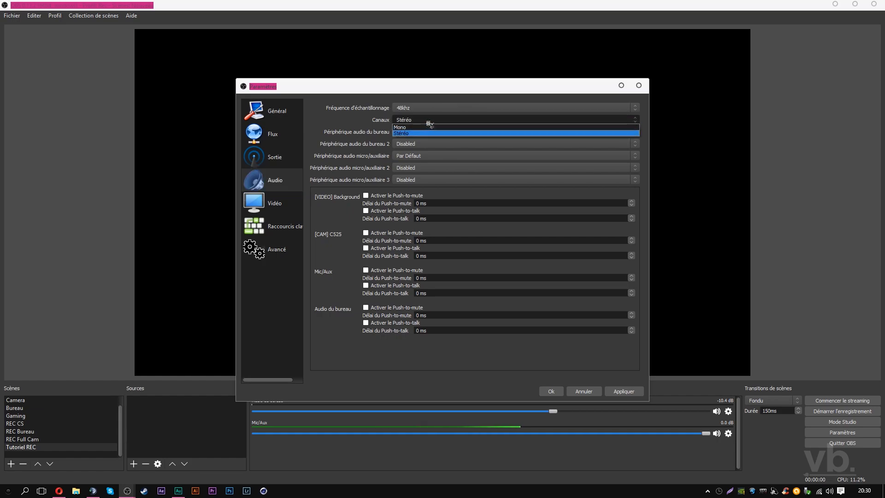
{"action": "left_click", "coordinate": [404, 134]}
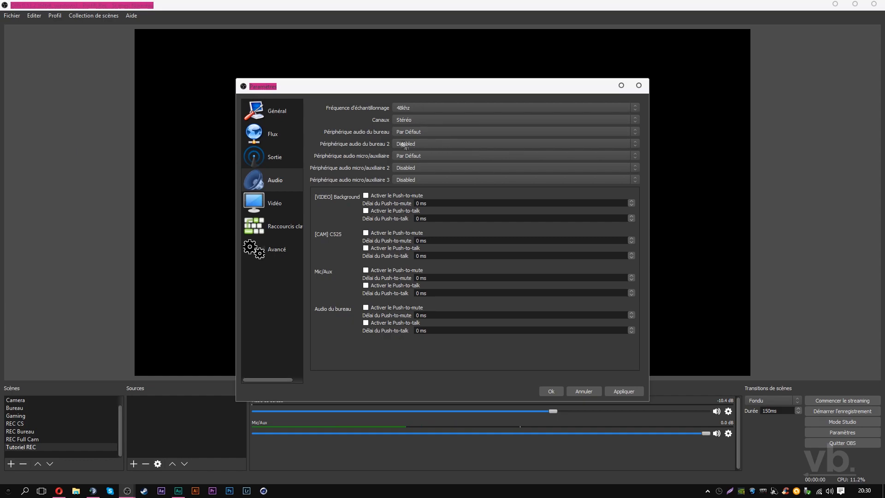
{"action": "left_click", "coordinate": [440, 133]}
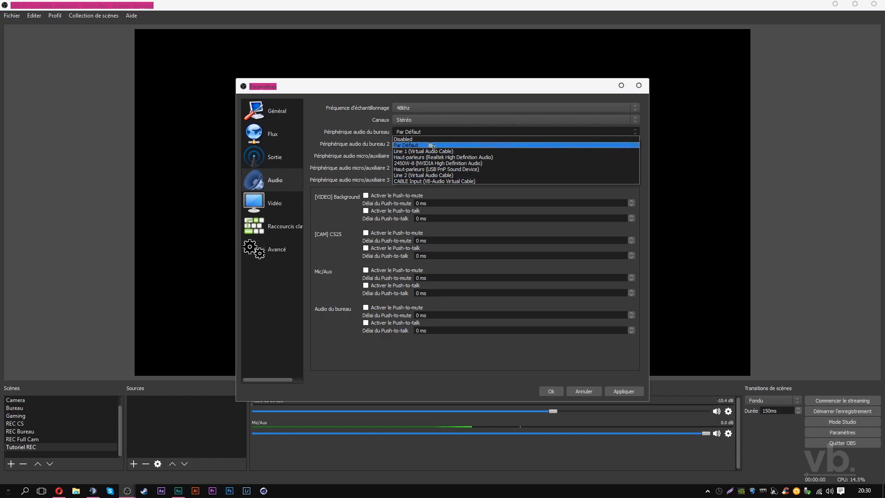
{"action": "left_click", "coordinate": [432, 145]}
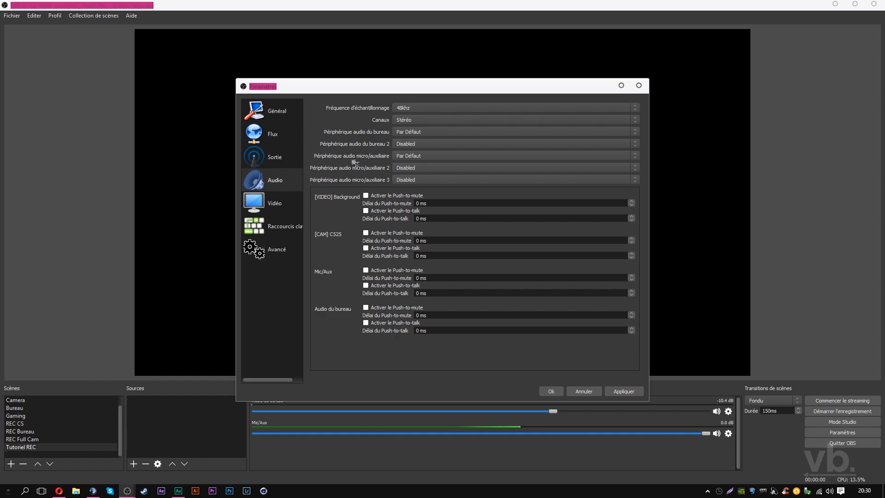
{"action": "left_click", "coordinate": [439, 157]}
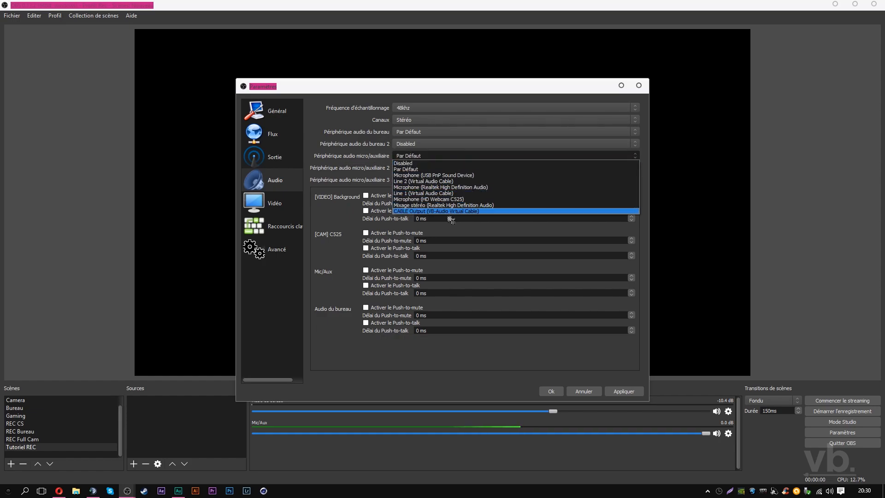
{"action": "left_click", "coordinate": [439, 170]}
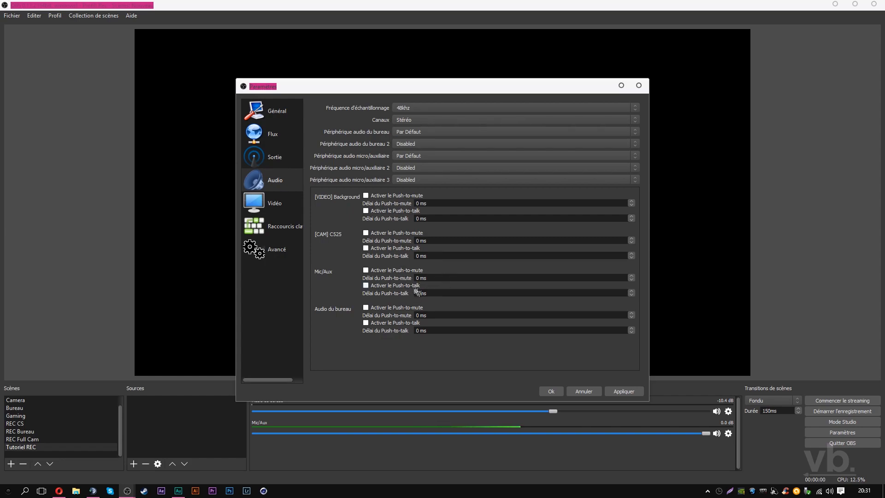
Review the video and hotkey settings, and save the changed settings
{"action": "left_click", "coordinate": [286, 207]}
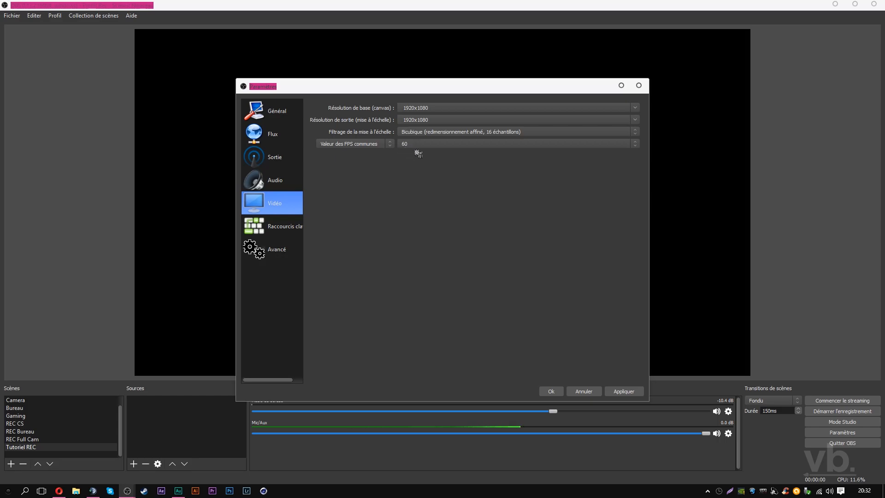
{"action": "left_click", "coordinate": [290, 231]}
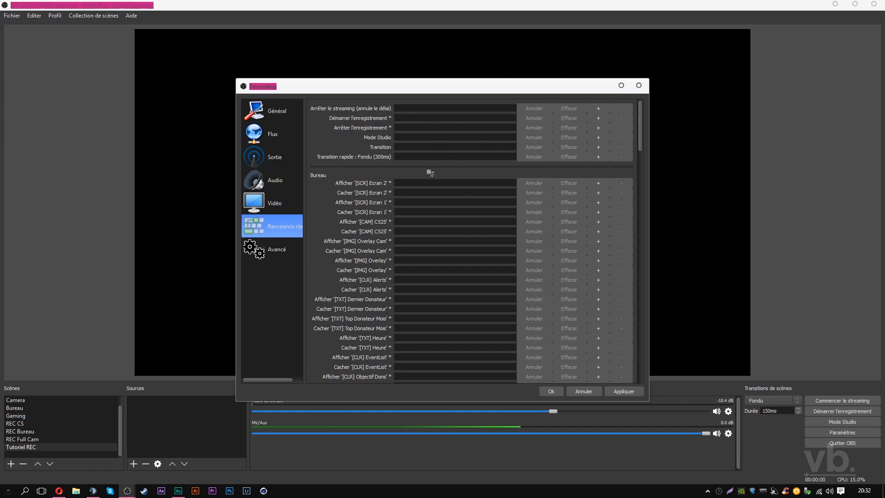
{"action": "left_click", "coordinate": [632, 395]}
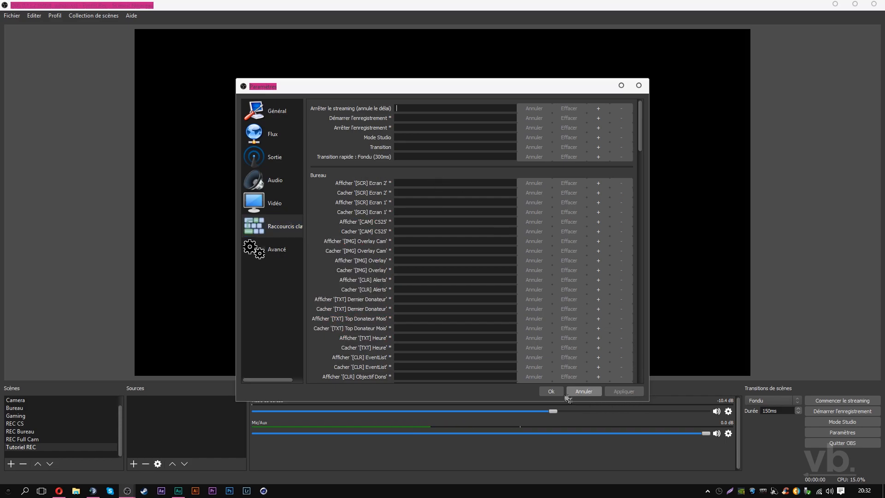
{"action": "left_click", "coordinate": [551, 391]}
Create a new screen capture source for Écran 0 in the Tutoriel REC scene and remove it again
{"action": "left_click", "coordinate": [92, 425]}
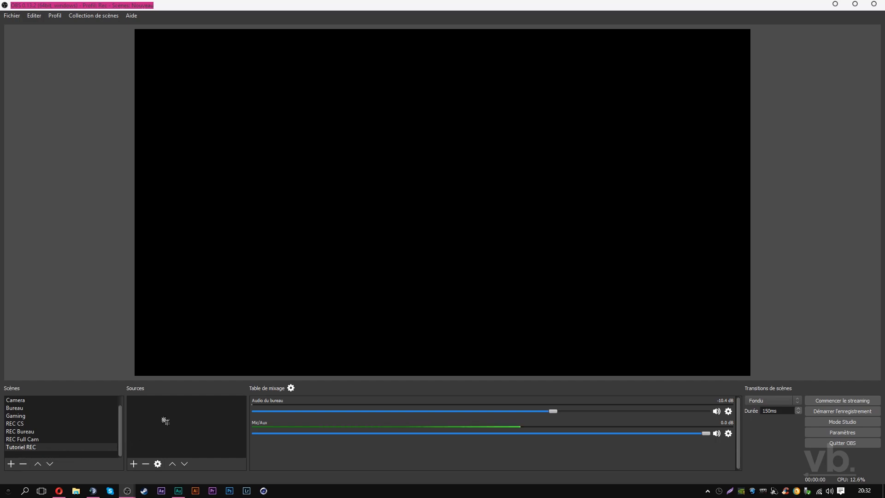
{"action": "left_click", "coordinate": [134, 464]}
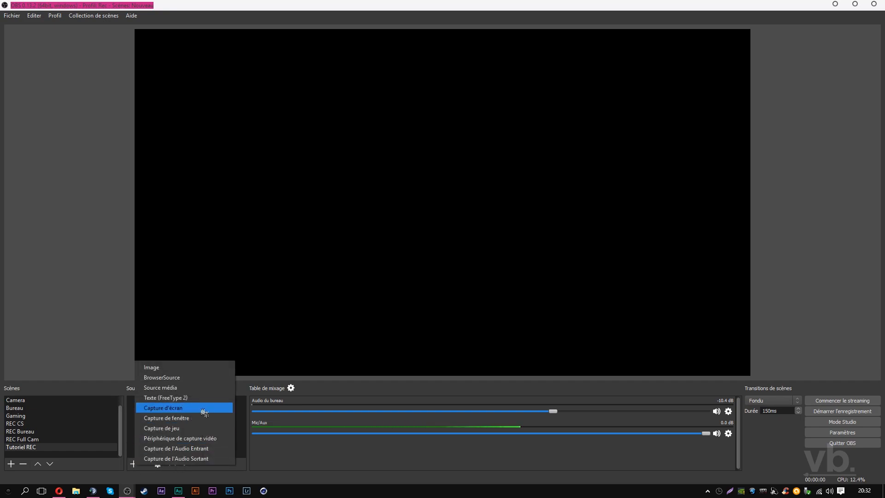
{"action": "left_click", "coordinate": [187, 411]}
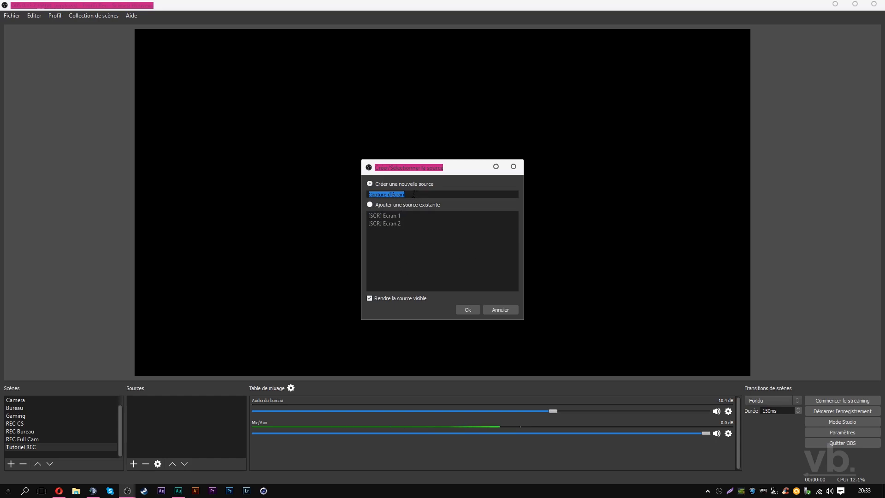
{"action": "left_click", "coordinate": [467, 307]}
{"action": "left_click", "coordinate": [386, 305]}
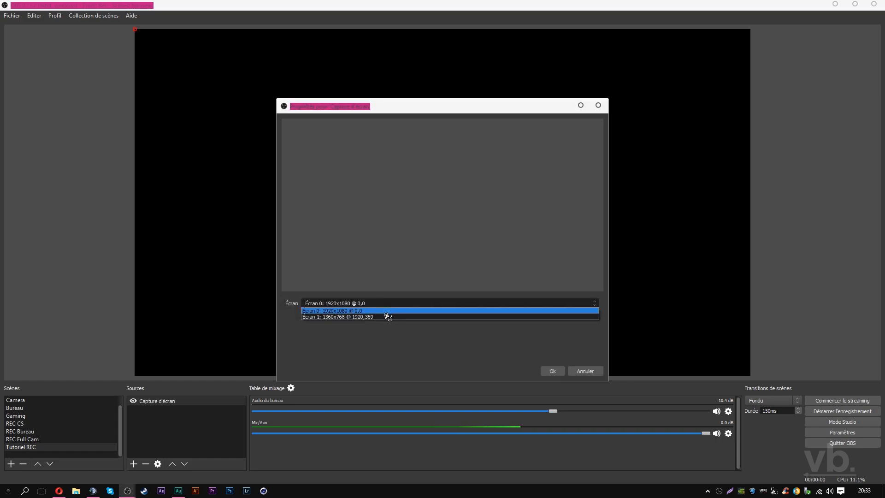
{"action": "left_click", "coordinate": [386, 309]}
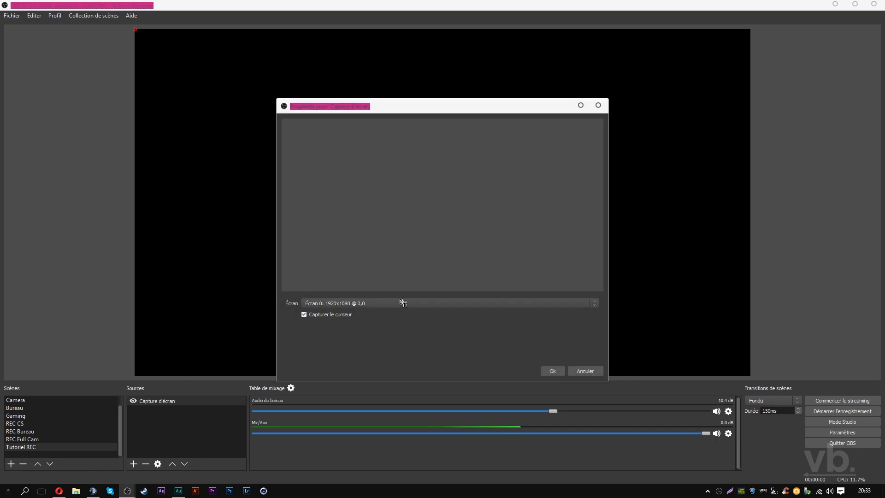
{"action": "left_click", "coordinate": [584, 370]}
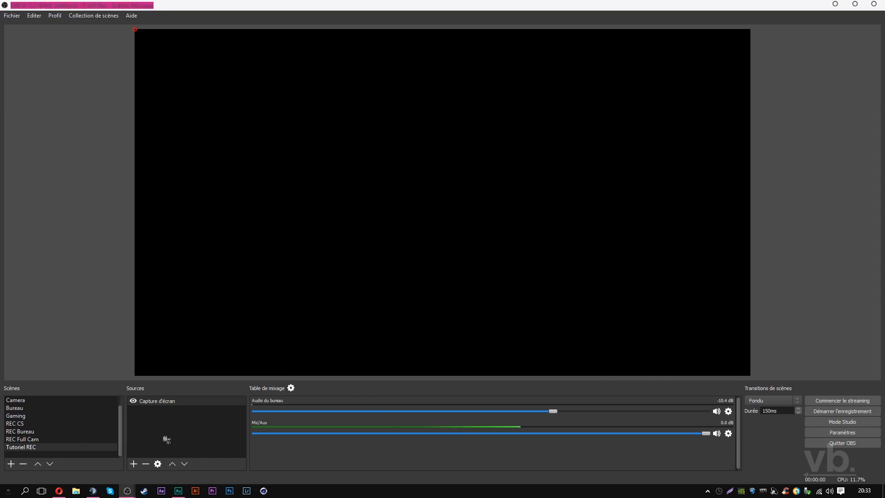
{"action": "left_click", "coordinate": [146, 463]}
{"action": "key", "text": "Return"}
Add the existing screen capture source [SCR] Ecran 1 to the Tutoriel REC scene
{"action": "left_click", "coordinate": [133, 463]}
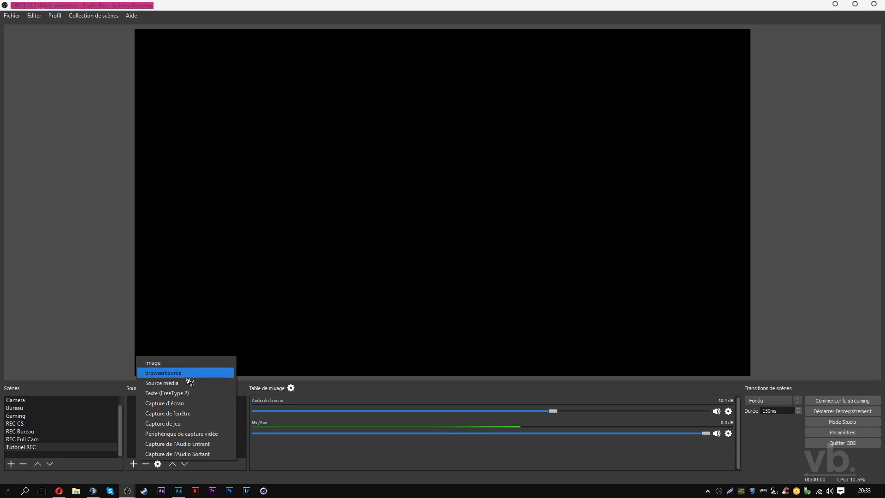
{"action": "left_click", "coordinate": [198, 403]}
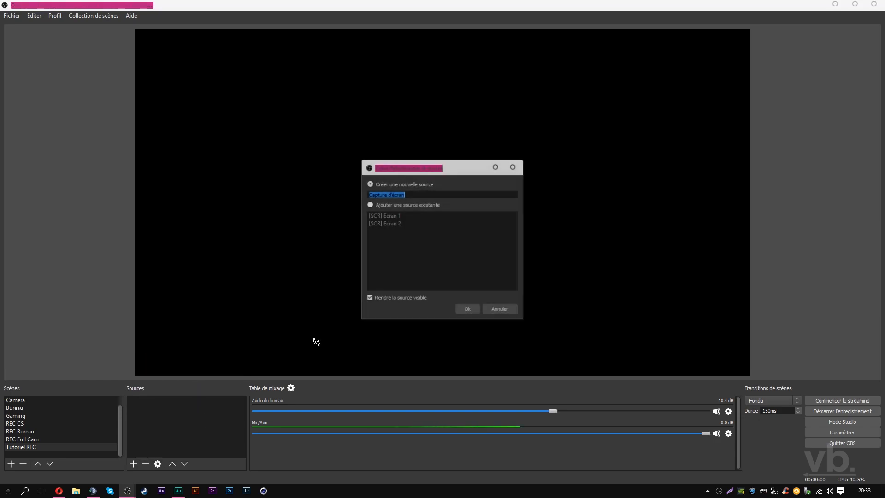
{"action": "left_click", "coordinate": [398, 205]}
{"action": "left_click", "coordinate": [411, 215]}
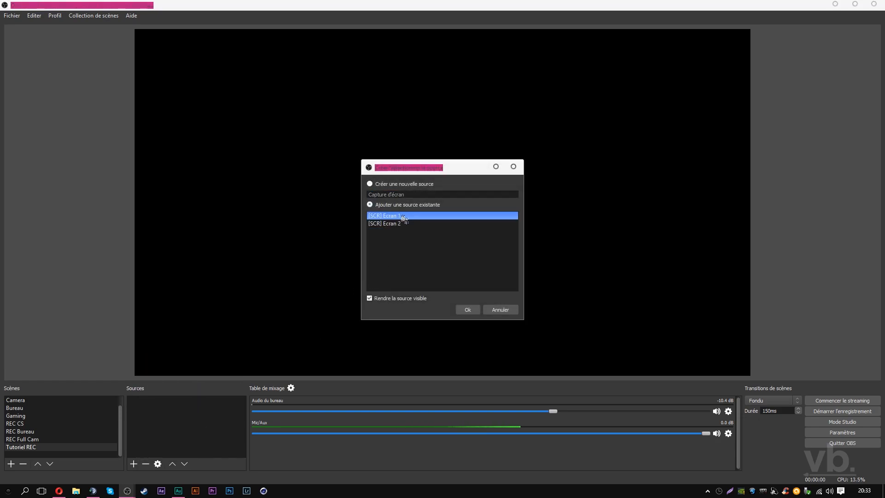
{"action": "left_click", "coordinate": [467, 309]}
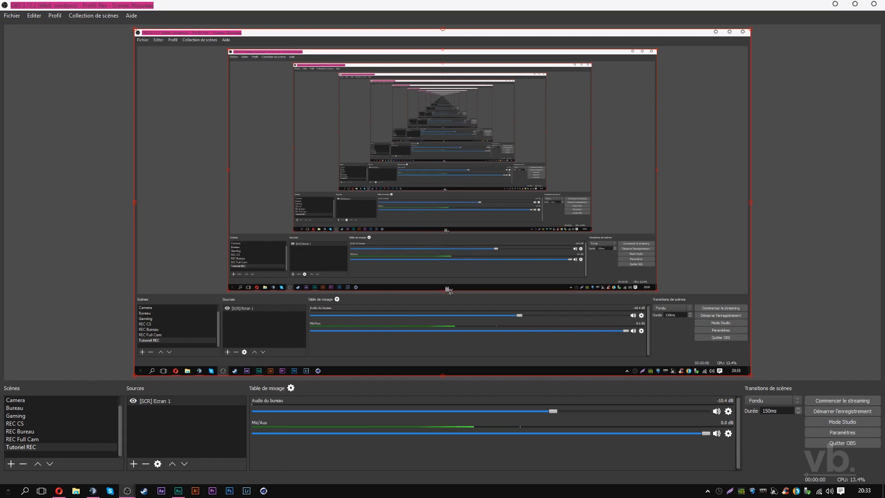
{"action": "left_click", "coordinate": [138, 451]}
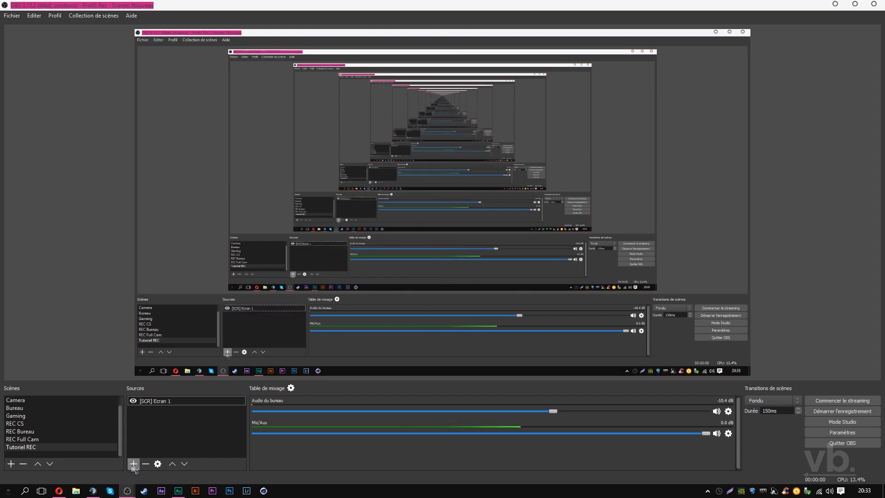
Create a new visible game capture source named Capture de jeu in the Tutoriel REC scene
{"action": "left_click", "coordinate": [134, 464]}
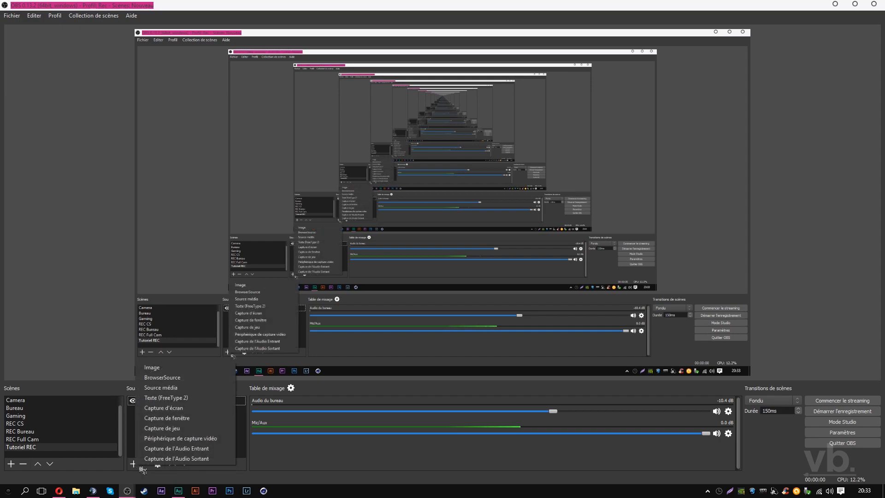
{"action": "left_click", "coordinate": [202, 435]}
{"action": "left_click_drag", "start_coordinate": [403, 195], "coordinate": [369, 195]}
{"action": "left_click", "coordinate": [392, 194]}
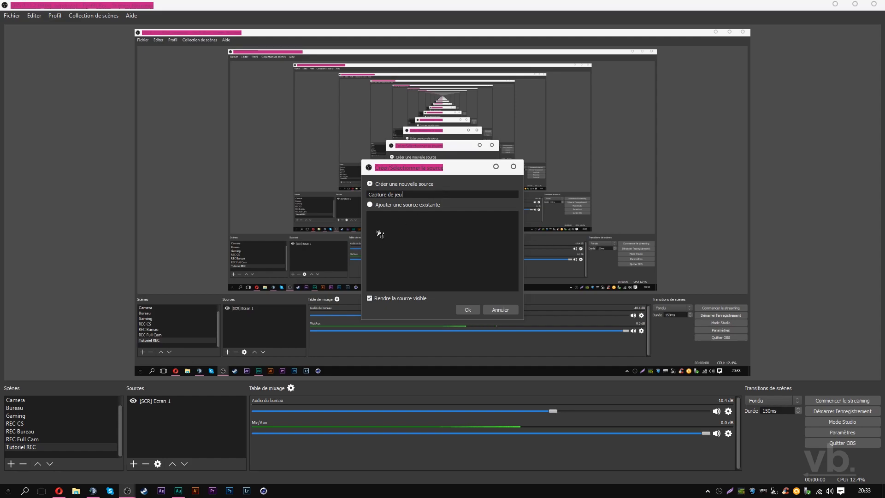
{"action": "left_click", "coordinate": [468, 310]}
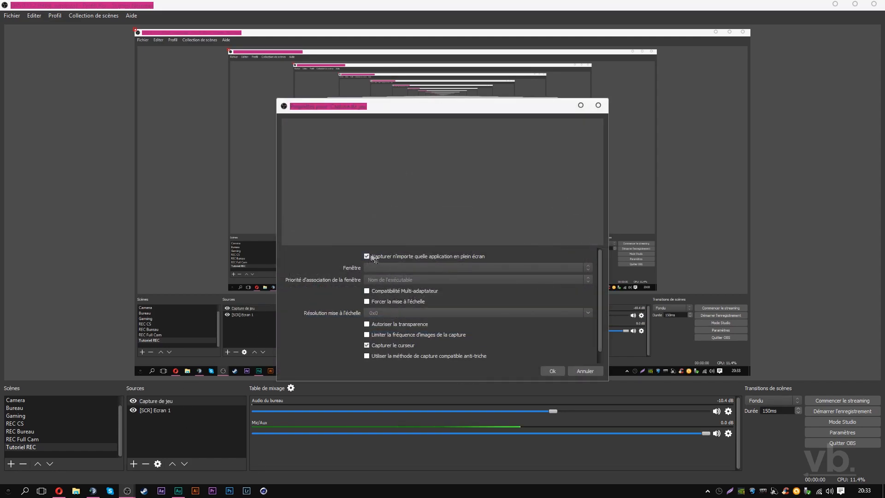
Turn off capturing any full-screen application and examine the window and window-matching priority options of the game capture
{"action": "left_click", "coordinate": [370, 258]}
{"action": "left_click", "coordinate": [494, 268]}
{"action": "left_click", "coordinate": [494, 268]}
{"action": "left_click", "coordinate": [468, 279]}
{"action": "left_click", "coordinate": [465, 272]}
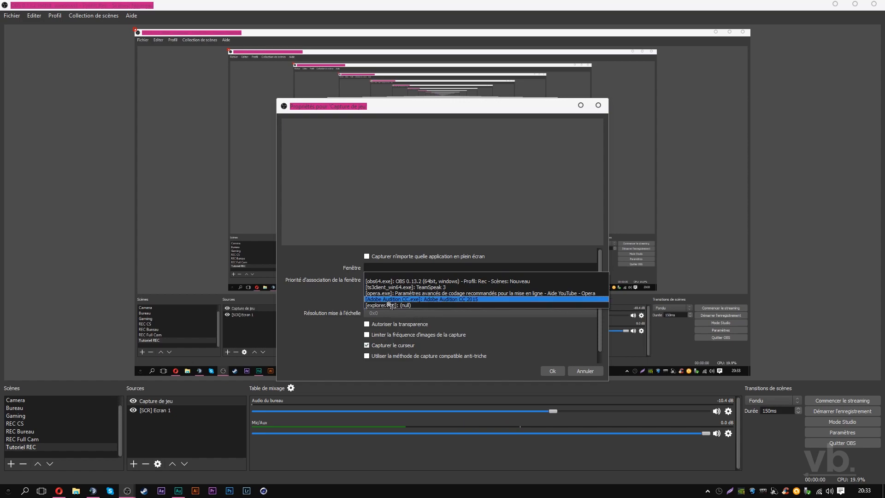
{"action": "left_click", "coordinate": [401, 271]}
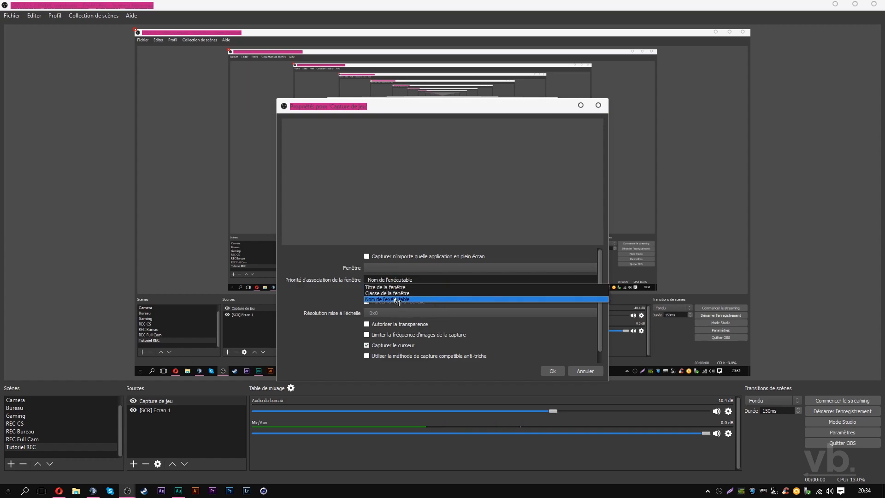
{"action": "left_click", "coordinate": [408, 282]}
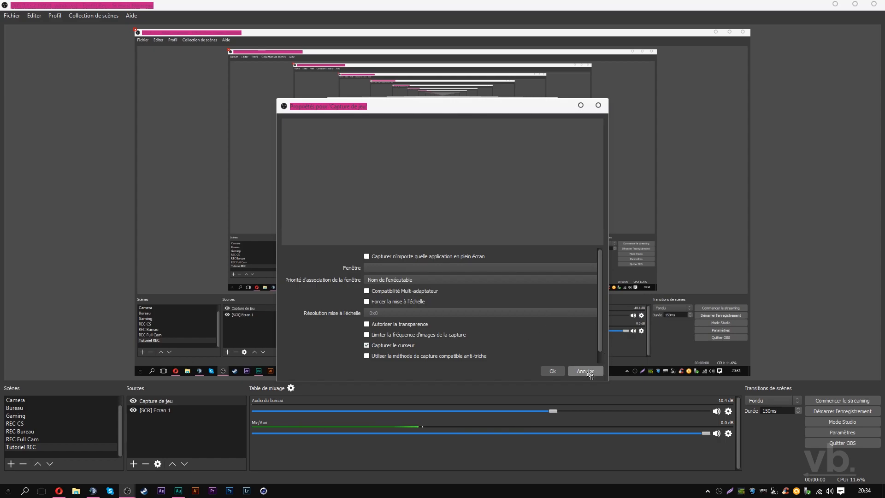
Accept the game capture properties and remove the Capture de jeu source from the scene
{"action": "left_click", "coordinate": [562, 371]}
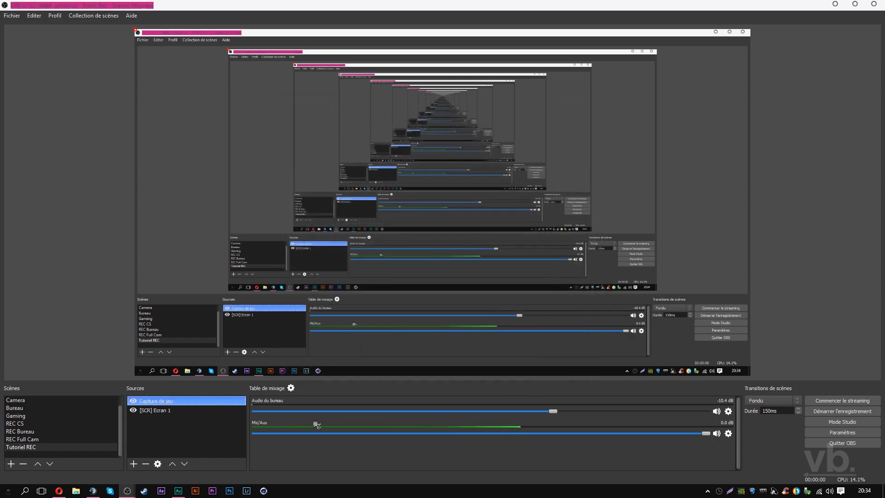
{"action": "left_click", "coordinate": [146, 464]}
{"action": "key", "text": "Return"}
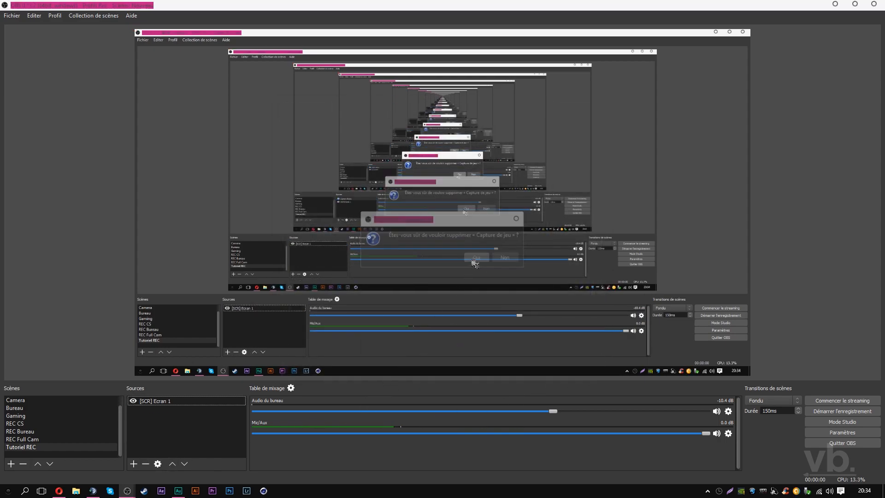
Create a new video capture device source named Périphérique de capture vidéo and review its webcam properties without changing them
{"action": "left_click", "coordinate": [134, 464]}
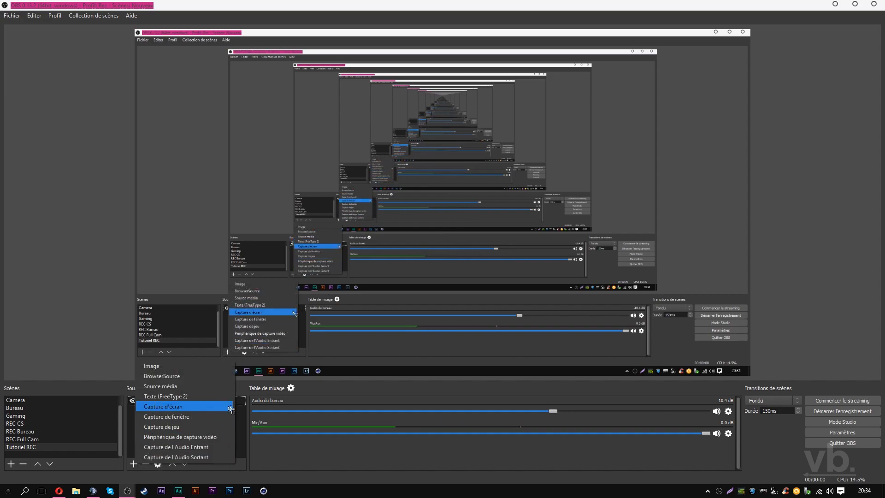
{"action": "left_click", "coordinate": [224, 436]}
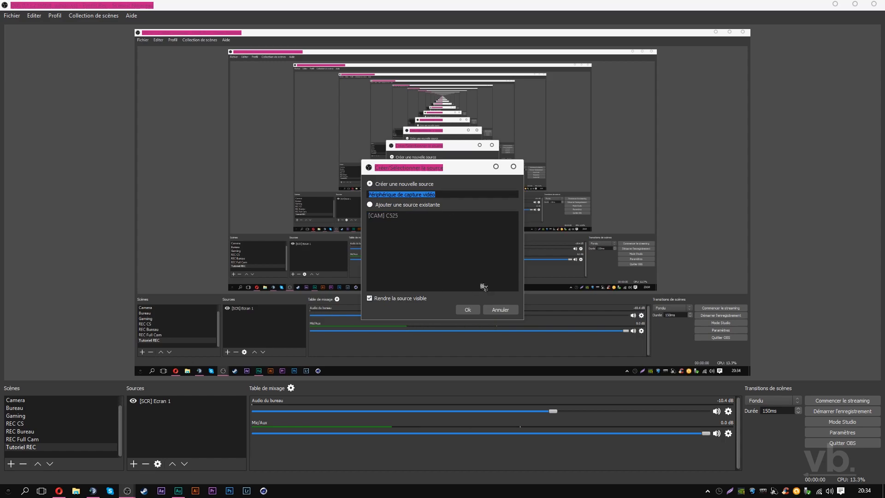
{"action": "left_click", "coordinate": [472, 312]}
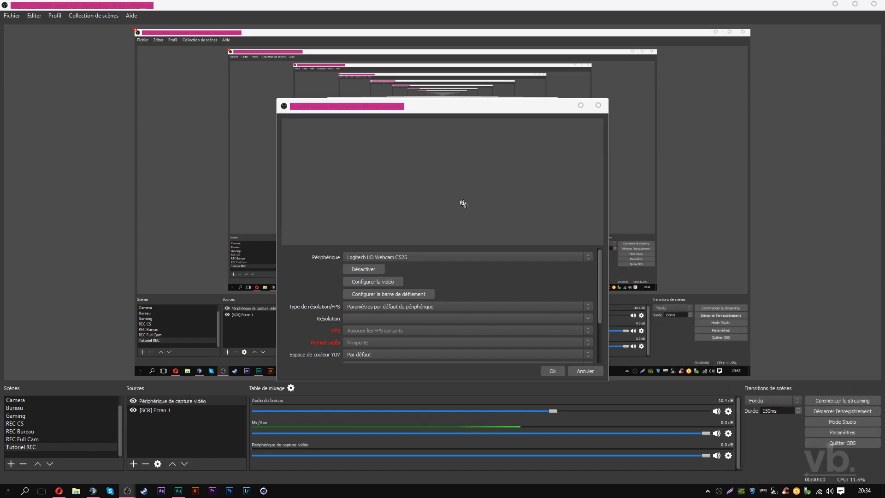
{"action": "left_click_drag", "start_coordinate": [601, 285], "coordinate": [603, 333]}
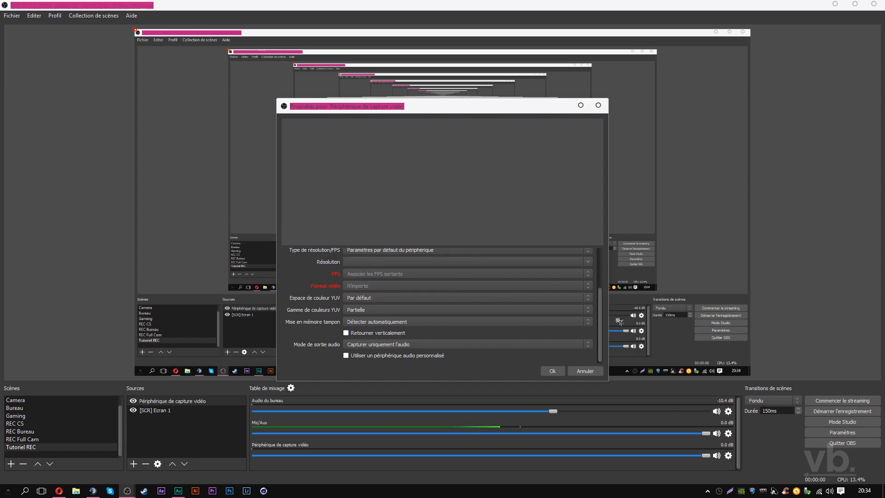
{"action": "left_click_drag", "start_coordinate": [602, 335], "coordinate": [603, 277]}
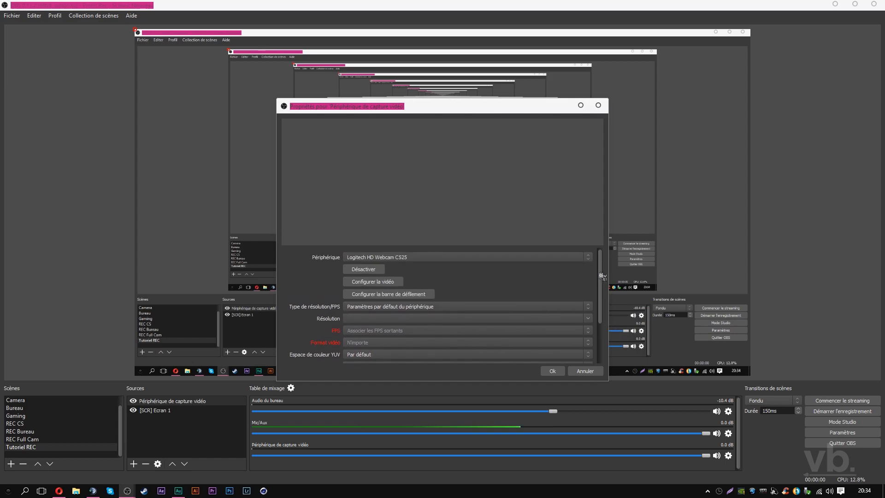
{"action": "left_click", "coordinate": [584, 371]}
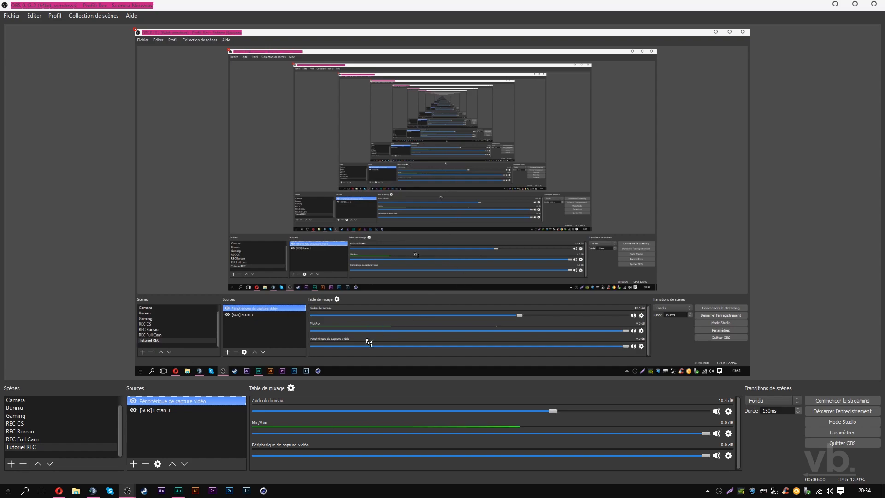
Try shrinking the [SCR] Ecran 1 capture in the preview and scale it back to fill the canvas
{"action": "left_click", "coordinate": [228, 408]}
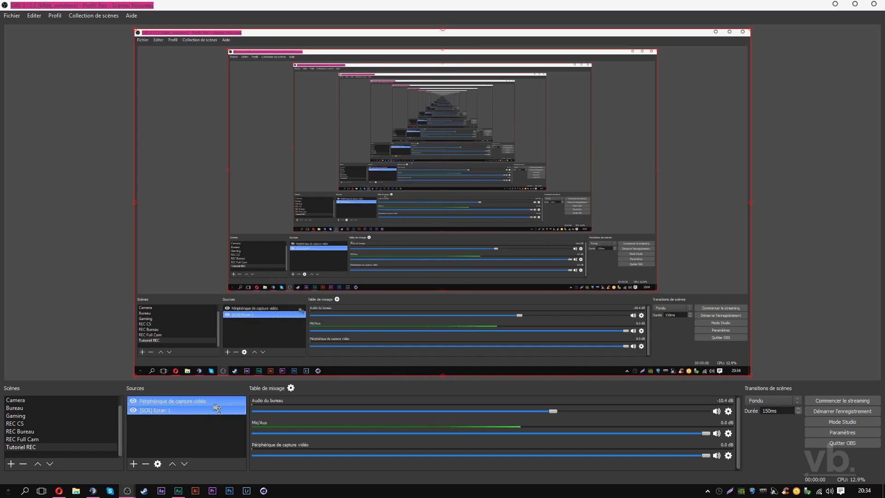
{"action": "left_click_drag", "start_coordinate": [751, 379], "coordinate": [484, 223]}
{"action": "mouse_move", "coordinate": [306, 144]}
{"action": "left_mouse_down"}
{"action": "mouse_move", "coordinate": [403, 219]}
{"action": "mouse_move", "coordinate": [467, 196]}
{"action": "mouse_move", "coordinate": [437, 213]}
{"action": "mouse_move", "coordinate": [500, 233]}
{"action": "mouse_move", "coordinate": [350, 150]}
{"action": "mouse_move", "coordinate": [310, 147]}
{"action": "left_mouse_up"}
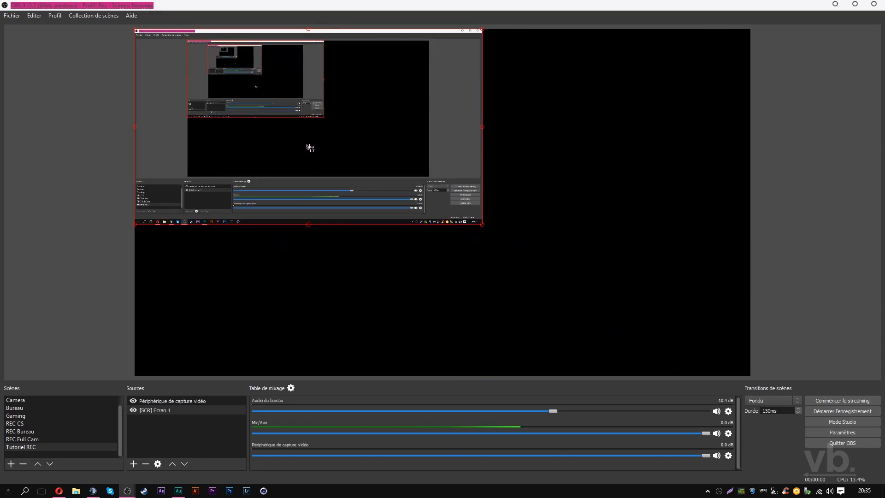
{"action": "left_click_drag", "start_coordinate": [482, 225], "coordinate": [750, 375]}
{"action": "left_click", "coordinate": [66, 282]}
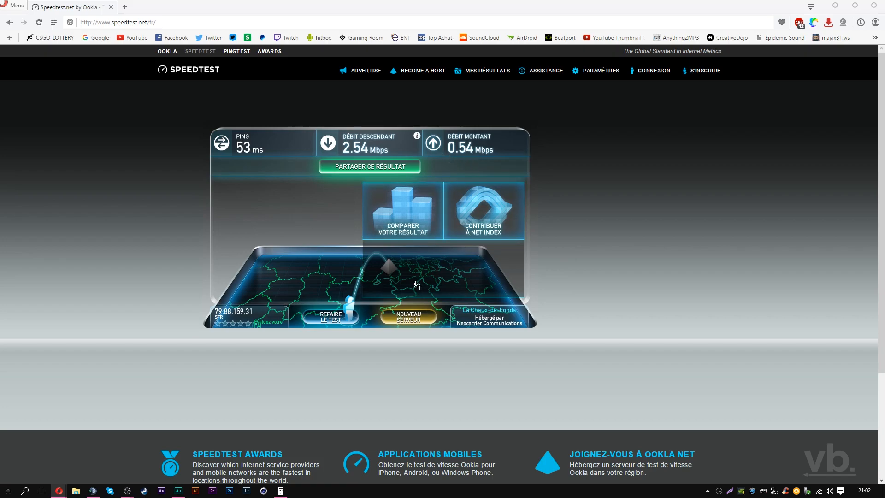
Open the calculator beside the speed test and multiply the upload speed of 0,54 Mbps by 0,8
{"action": "left_click", "coordinate": [280, 491]}
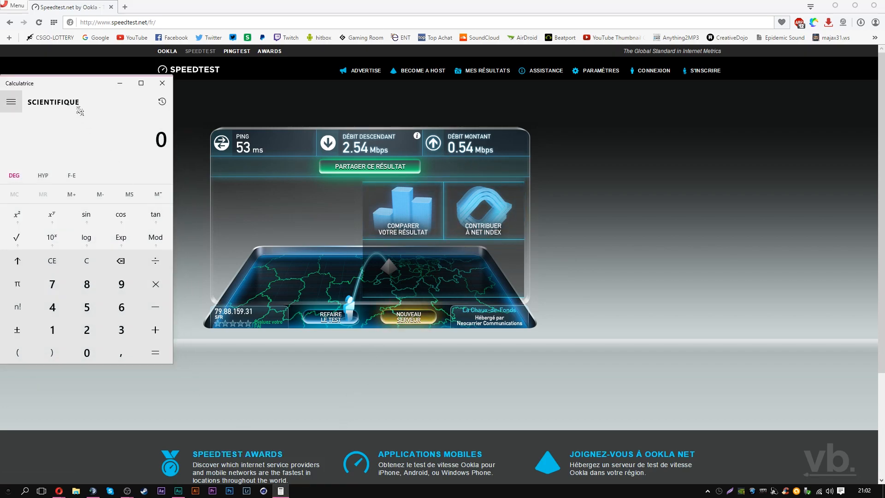
{"action": "left_click_drag", "start_coordinate": [95, 91], "coordinate": [105, 96]}
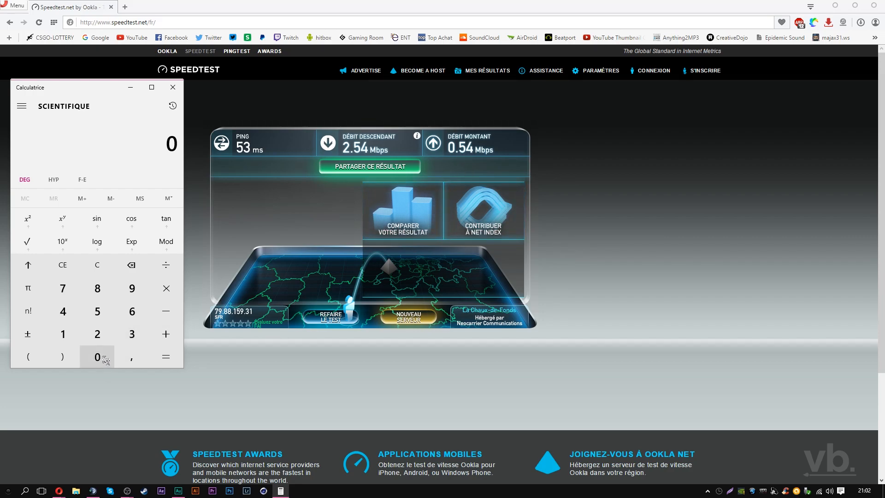
{"action": "left_click", "coordinate": [132, 359]}
{"action": "left_click", "coordinate": [98, 313]}
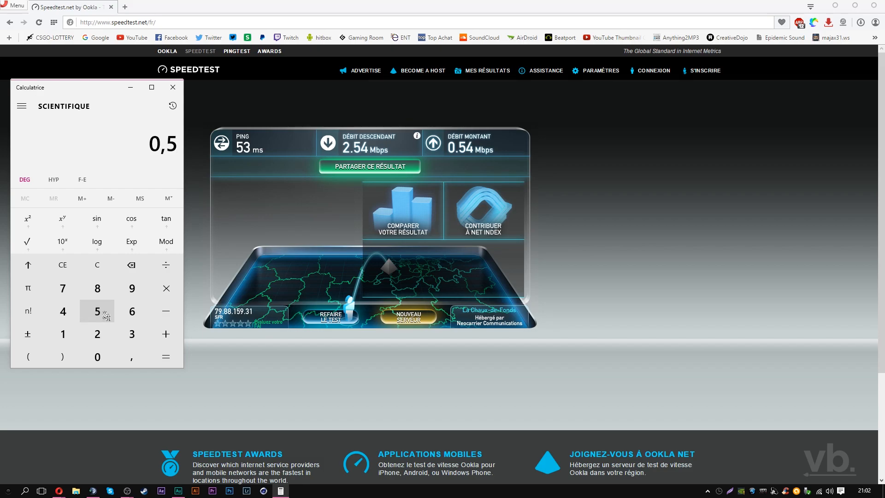
{"action": "left_click", "coordinate": [64, 314]}
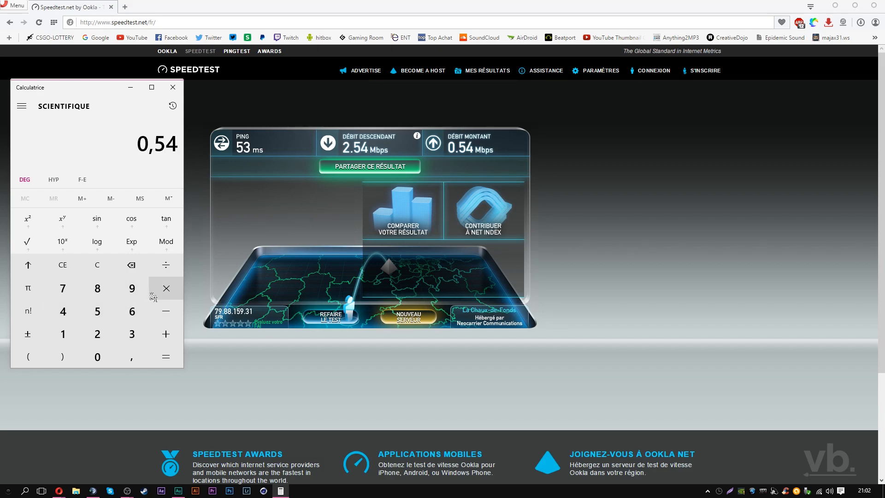
{"action": "left_click", "coordinate": [165, 294]}
{"action": "left_click", "coordinate": [97, 358]}
{"action": "left_click", "coordinate": [131, 358]}
{"action": "left_click", "coordinate": [97, 288]}
{"action": "left_click", "coordinate": [166, 356]}
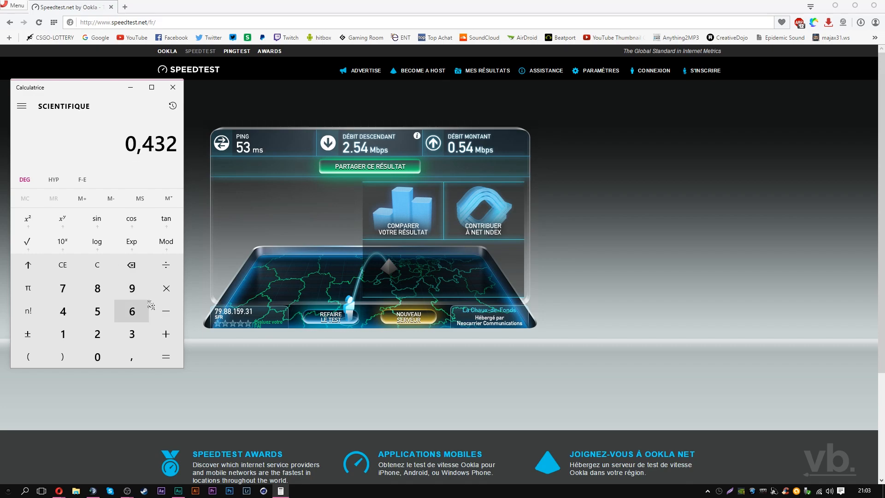
Switch back to OBS Studio, review the video settings and open the stream settings
{"action": "left_click", "coordinate": [128, 491]}
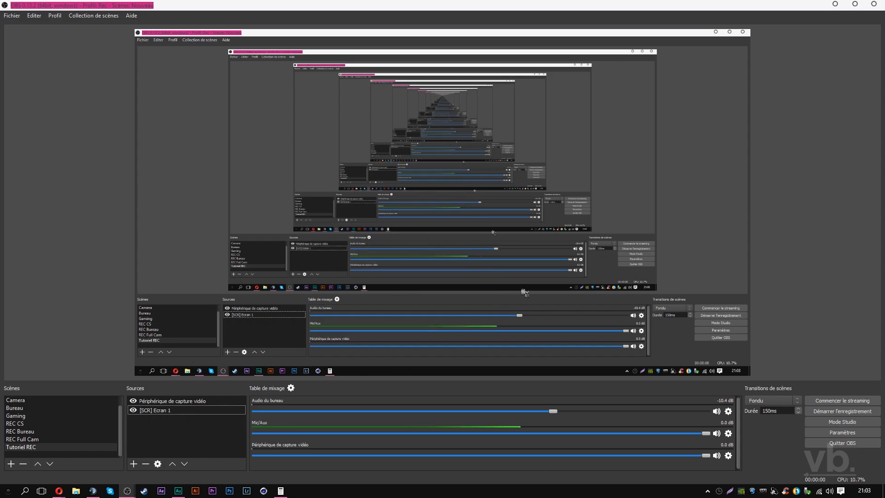
{"action": "left_click", "coordinate": [842, 433]}
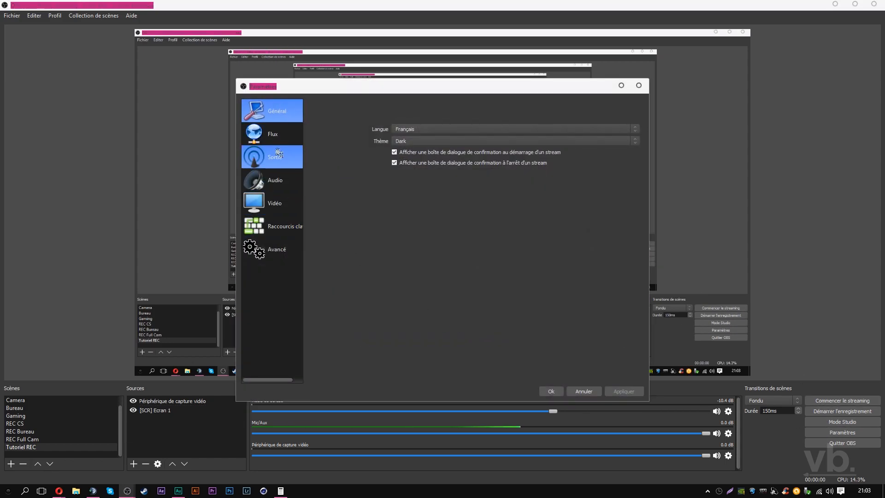
{"action": "left_click", "coordinate": [276, 180]}
{"action": "left_click", "coordinate": [294, 206]}
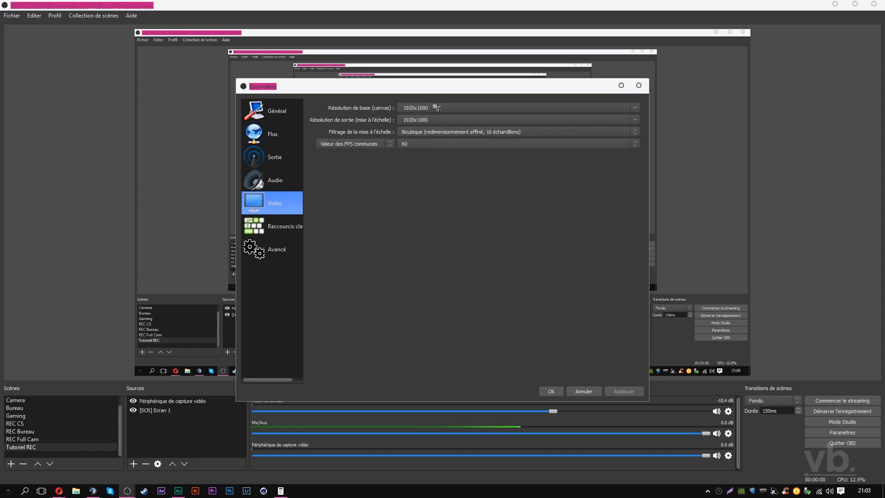
{"action": "left_click", "coordinate": [290, 141]}
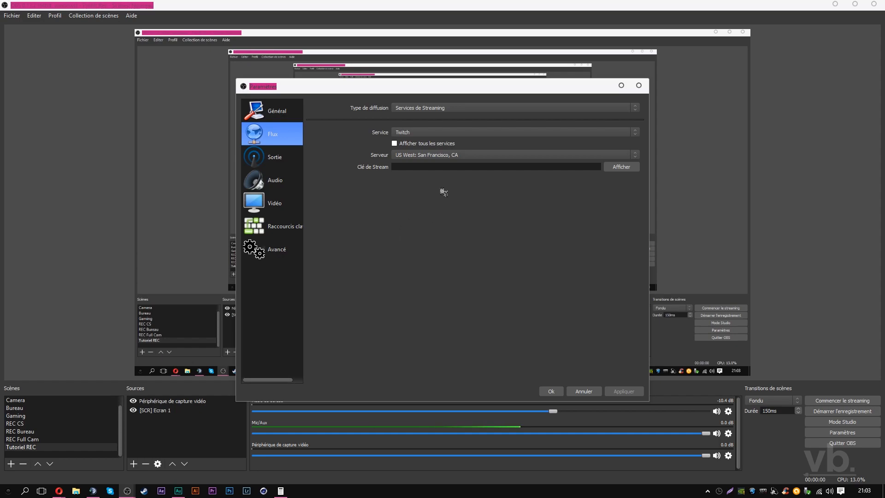
Browse the streaming services, try YouTube / YouTube Gaming and select Twitch again
{"action": "left_click", "coordinate": [403, 134]}
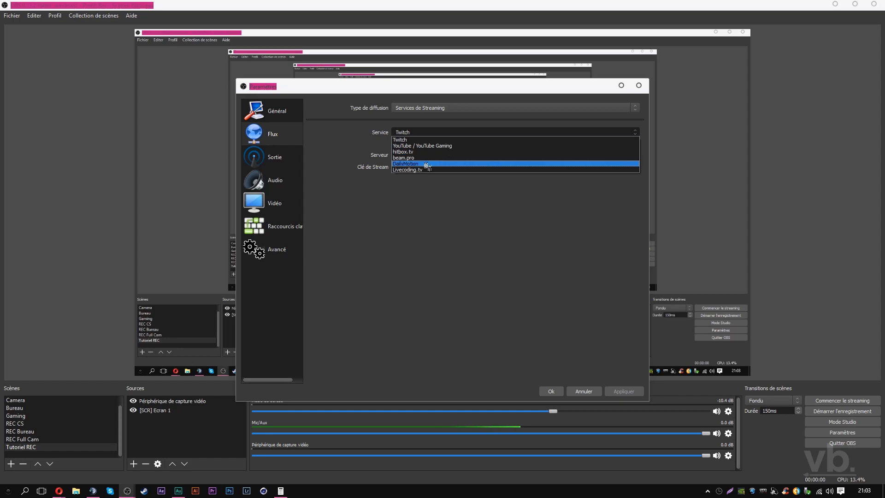
{"action": "left_click", "coordinate": [417, 139]}
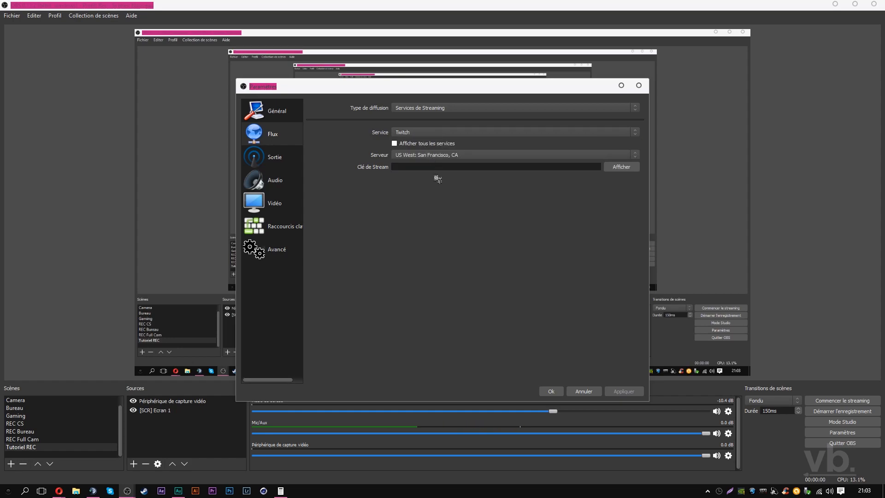
{"action": "left_click", "coordinate": [426, 133]}
{"action": "left_click", "coordinate": [426, 146]}
{"action": "left_click", "coordinate": [429, 134]}
{"action": "left_click", "coordinate": [417, 140]}
Browse the Twitch server list and set the streaming server to EU: Paris, FR
{"action": "left_click", "coordinate": [459, 156]}
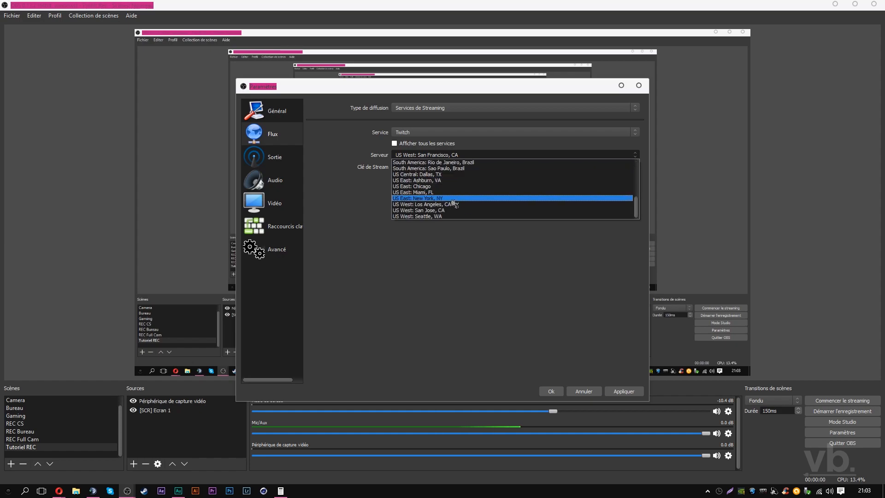
{"action": "scroll", "coordinate": [452, 201], "scroll_direction": "up", "scroll_amount": 3}
{"action": "scroll", "coordinate": [447, 197], "scroll_direction": "down", "scroll_amount": 3}
{"action": "scroll", "coordinate": [432, 194], "scroll_direction": "up", "scroll_amount": 3}
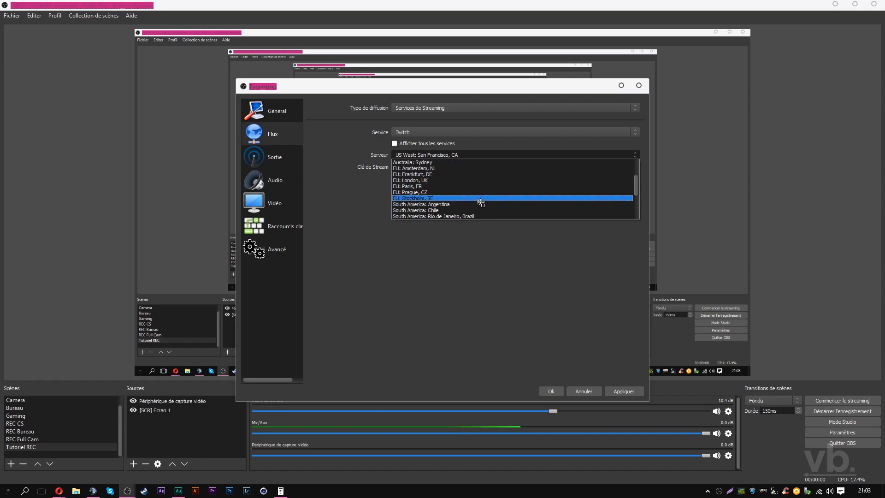
{"action": "left_click", "coordinate": [408, 187]}
{"action": "left_click", "coordinate": [407, 155]}
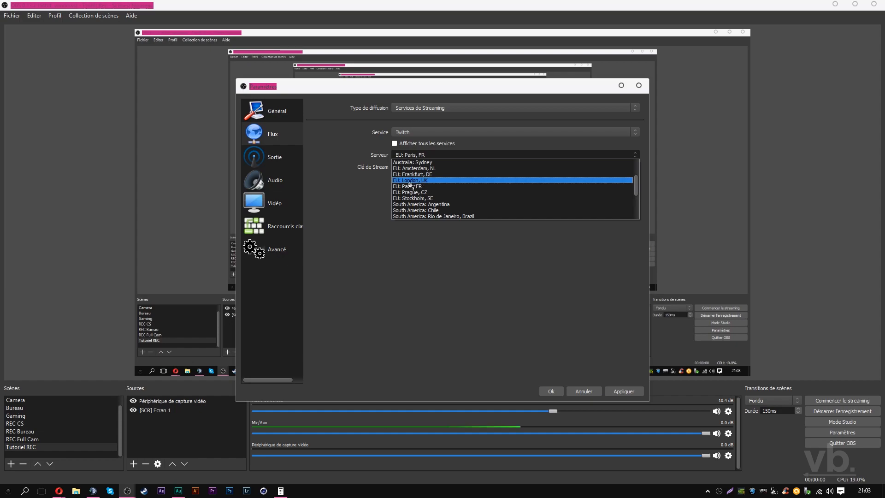
{"action": "left_click", "coordinate": [423, 186]}
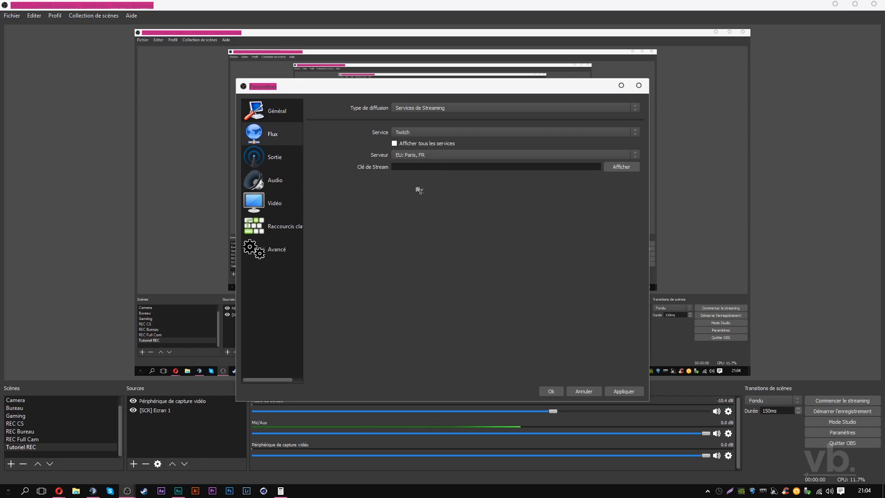
Open the output settings, keeping the output mode on Avancé and the streaming encoder on x264
{"action": "left_click", "coordinate": [293, 160]}
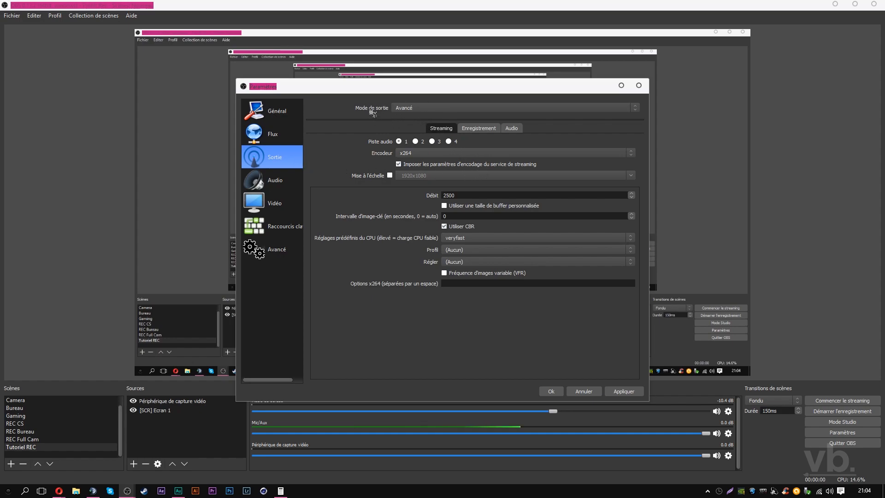
{"action": "left_click", "coordinate": [411, 107]}
{"action": "left_click", "coordinate": [410, 124]}
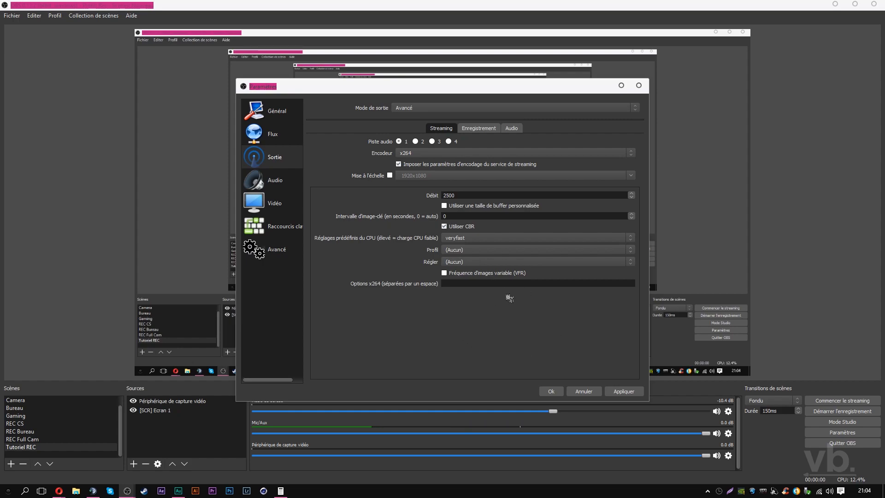
{"action": "left_click", "coordinate": [429, 154]}
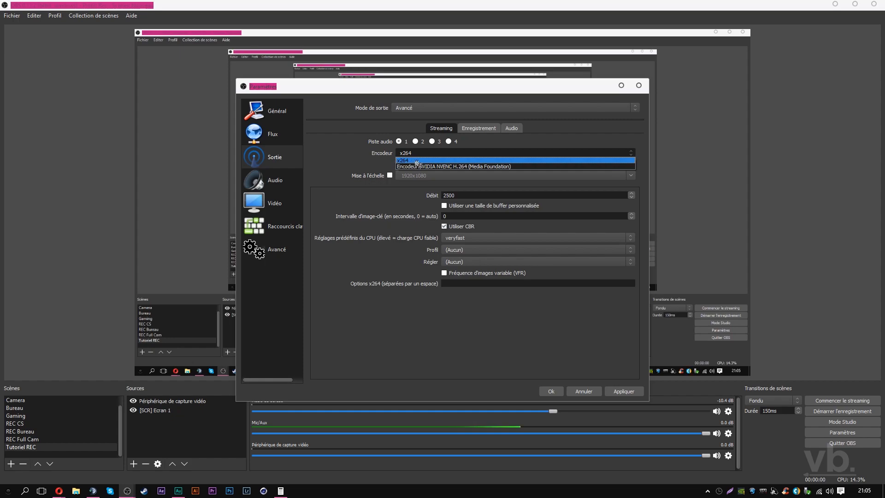
{"action": "left_click", "coordinate": [432, 160]}
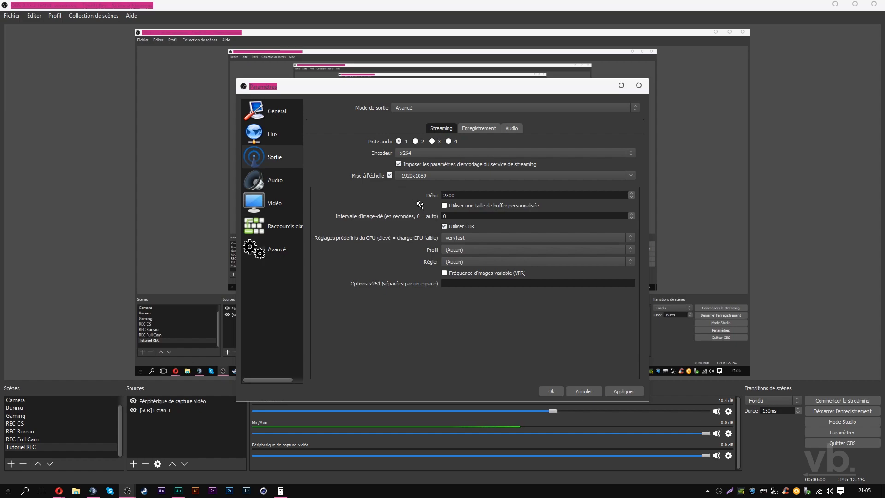
Rescale the streaming output to 640x360 and bring up the calculator to check the bitrate result
{"action": "left_click", "coordinate": [633, 177]}
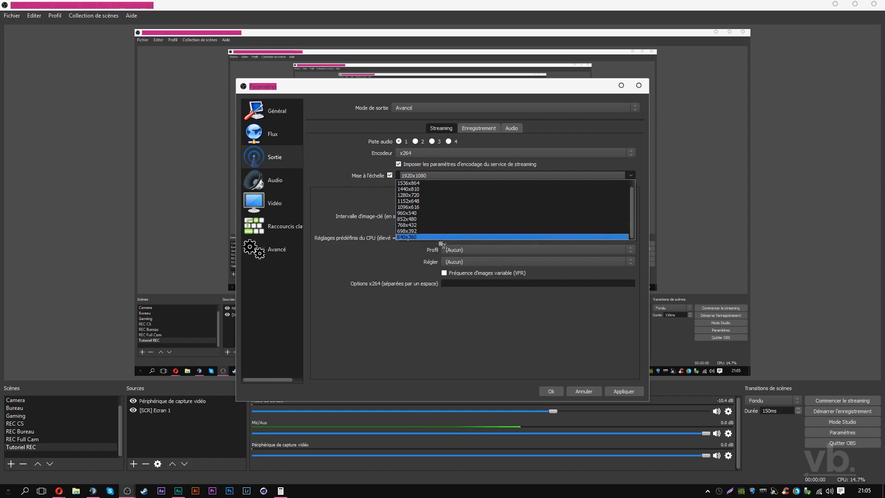
{"action": "left_click", "coordinate": [413, 237]}
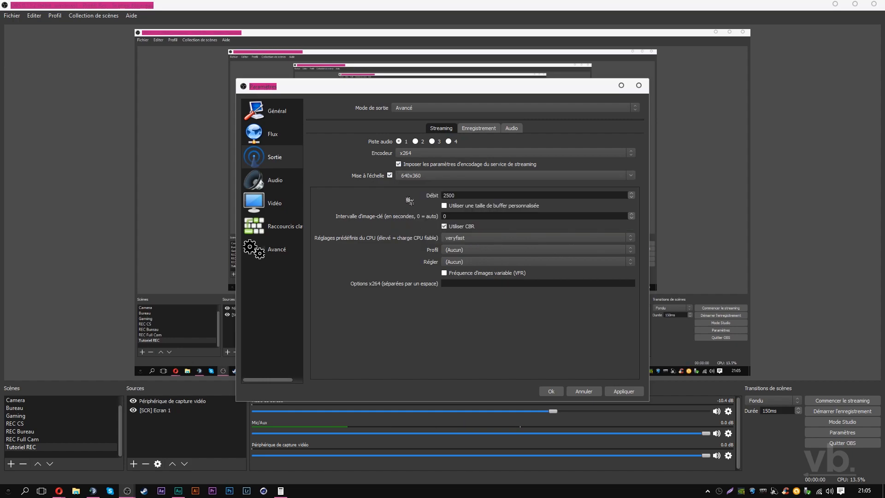
{"action": "left_click", "coordinate": [473, 195]}
{"action": "left_click", "coordinate": [280, 490]}
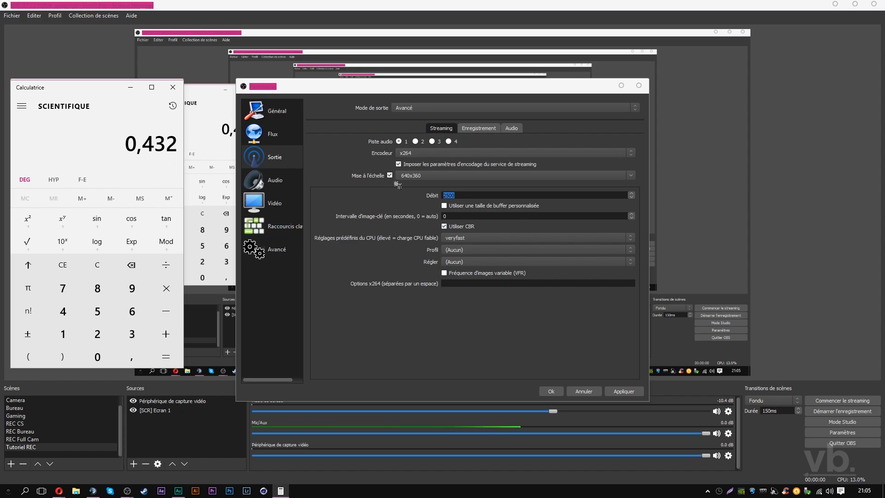
Set the audio bitrate of Piste 1 to 64 in the output settings
{"action": "left_click", "coordinate": [512, 128]}
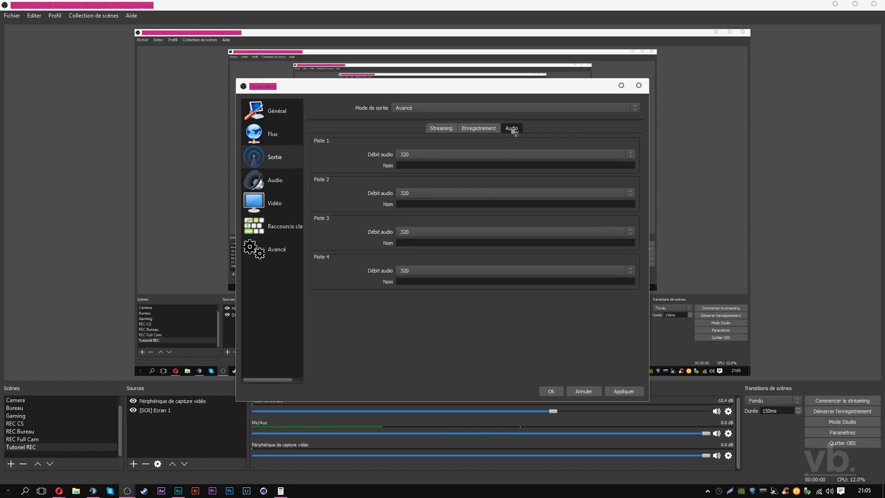
{"action": "left_click", "coordinate": [435, 154]}
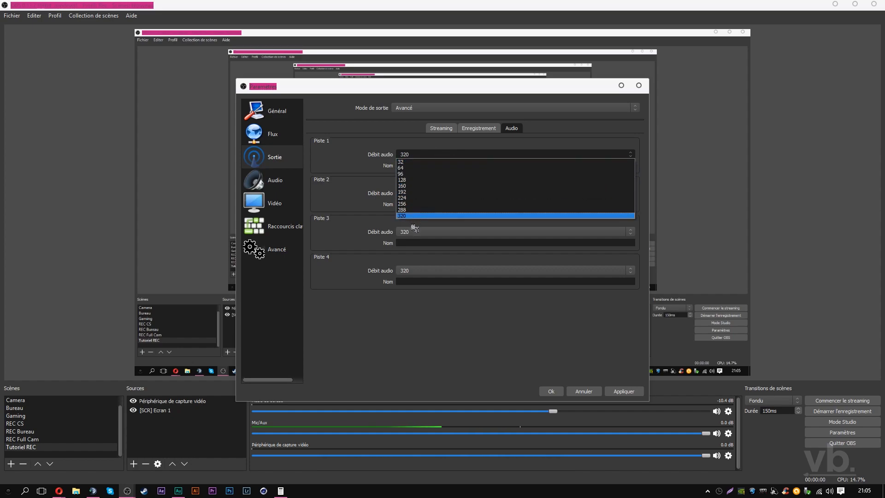
{"action": "left_click", "coordinate": [415, 169]}
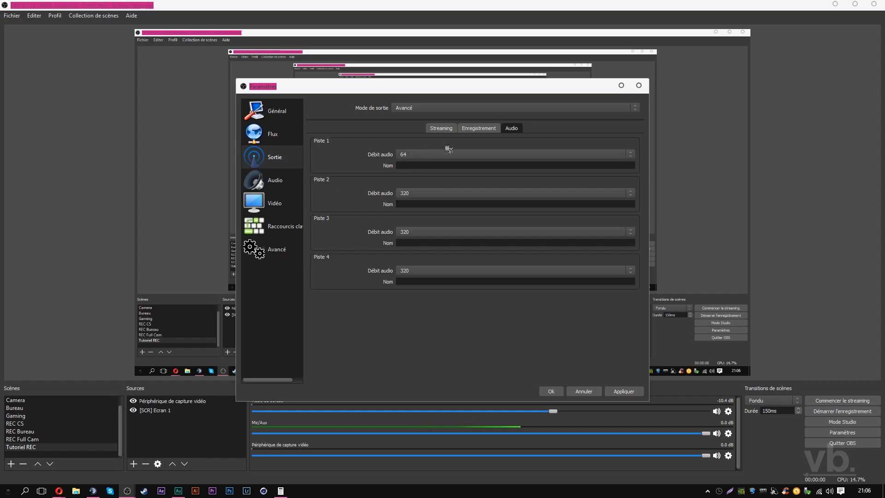
Return to the streaming output settings, select the video bitrate value and bring up the calculator
{"action": "left_click", "coordinate": [440, 129]}
{"action": "left_click_drag", "start_coordinate": [455, 196], "coordinate": [418, 194]}
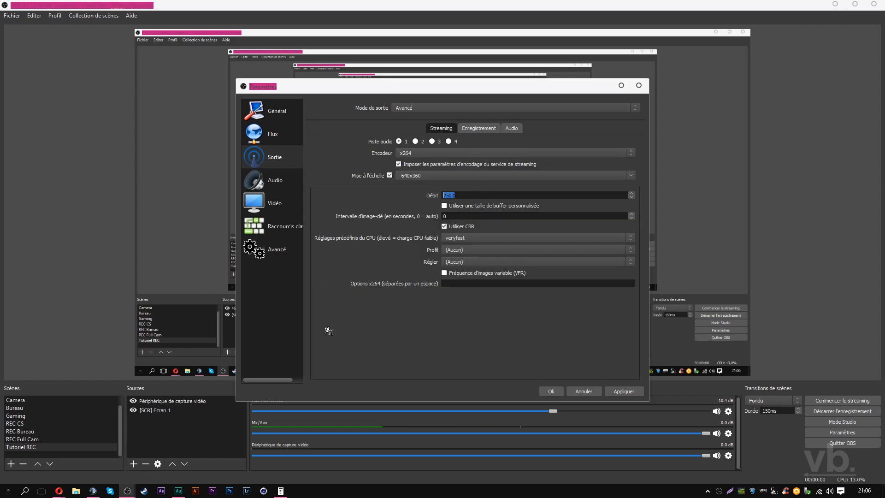
{"action": "left_click", "coordinate": [281, 490]}
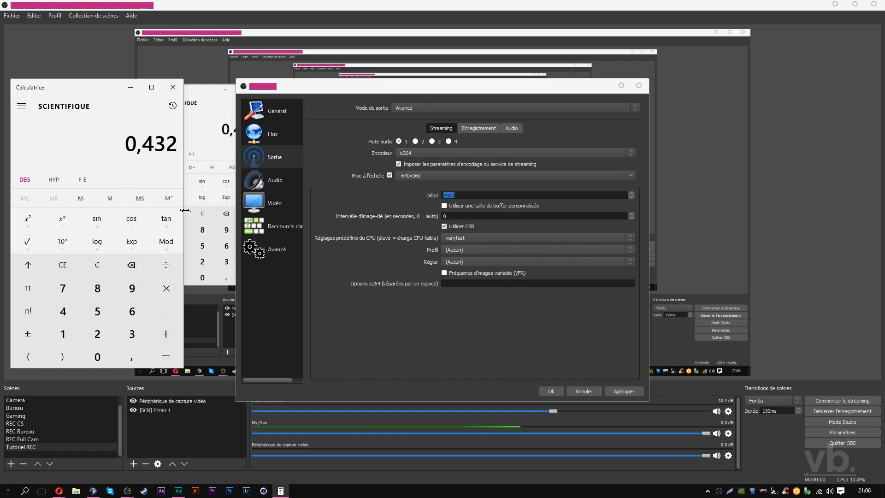
Try subtracting 64 from the 0,432 result in the calculator
{"action": "left_click", "coordinate": [167, 311]}
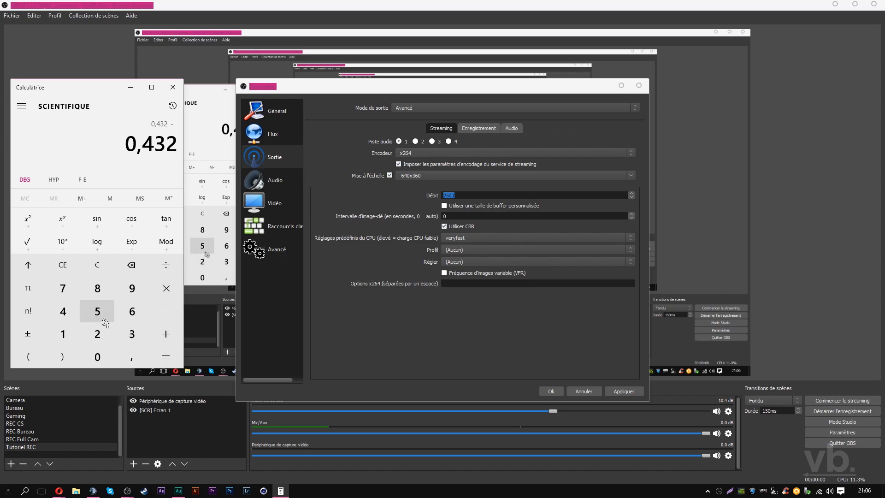
{"action": "left_click", "coordinate": [132, 311]}
{"action": "left_click", "coordinate": [63, 311]}
{"action": "left_click", "coordinate": [166, 357]}
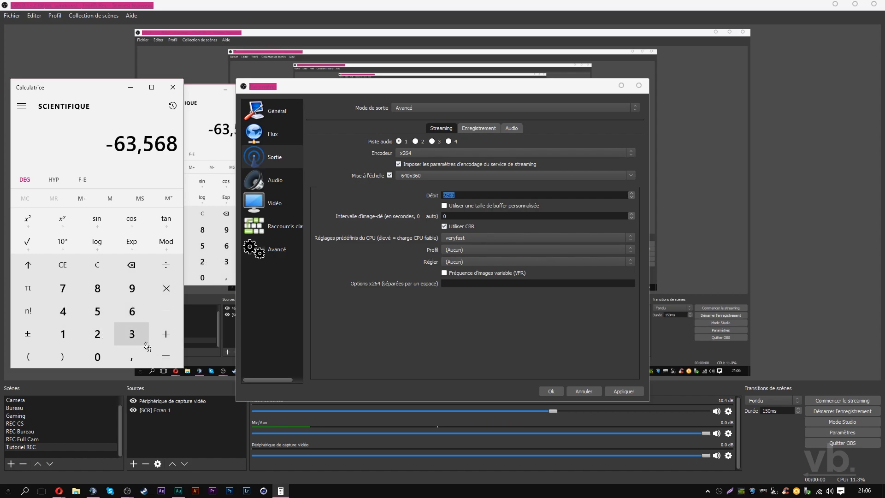
Calculate 430 minus 64 in the calculator and set the streaming video bitrate to 366
{"action": "left_click", "coordinate": [132, 333]}
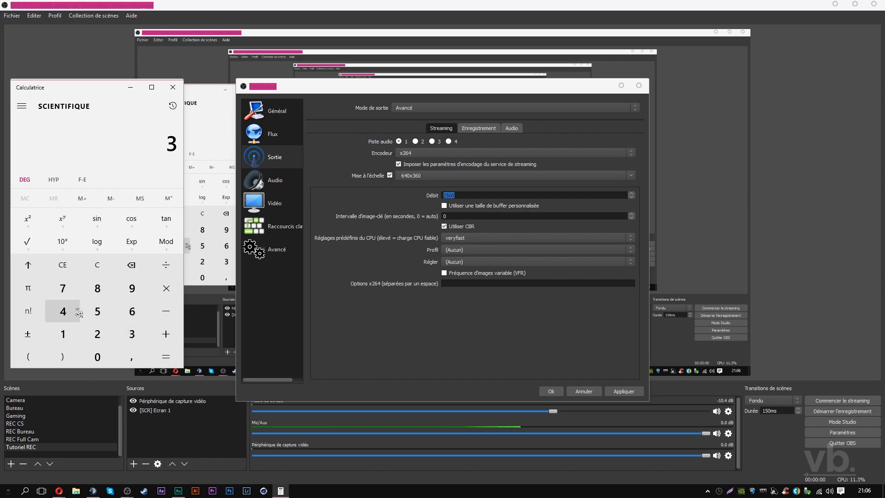
{"action": "left_click", "coordinate": [131, 265]}
{"action": "left_click", "coordinate": [63, 311]}
{"action": "left_click", "coordinate": [132, 334]}
{"action": "left_click", "coordinate": [97, 357]}
{"action": "left_click", "coordinate": [166, 311]}
{"action": "left_click", "coordinate": [132, 311]}
{"action": "left_click", "coordinate": [72, 318]}
{"action": "left_click", "coordinate": [166, 357]}
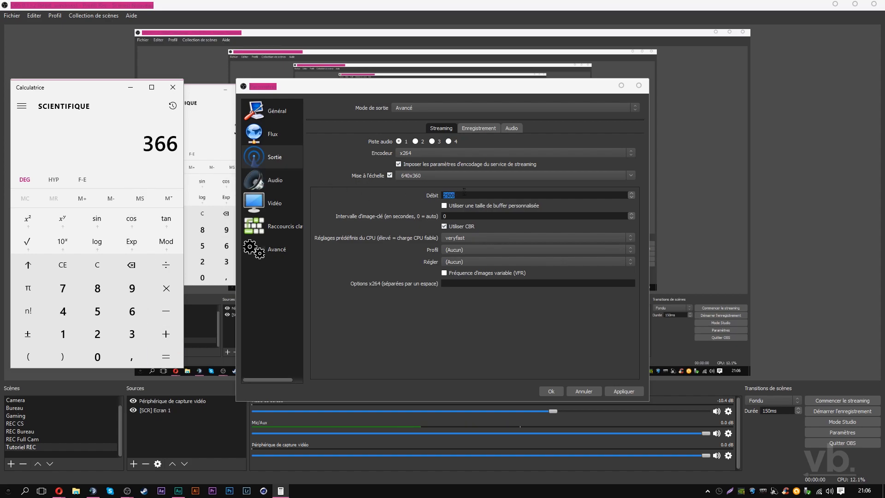
{"action": "left_click_drag", "start_coordinate": [463, 196], "coordinate": [417, 198]}
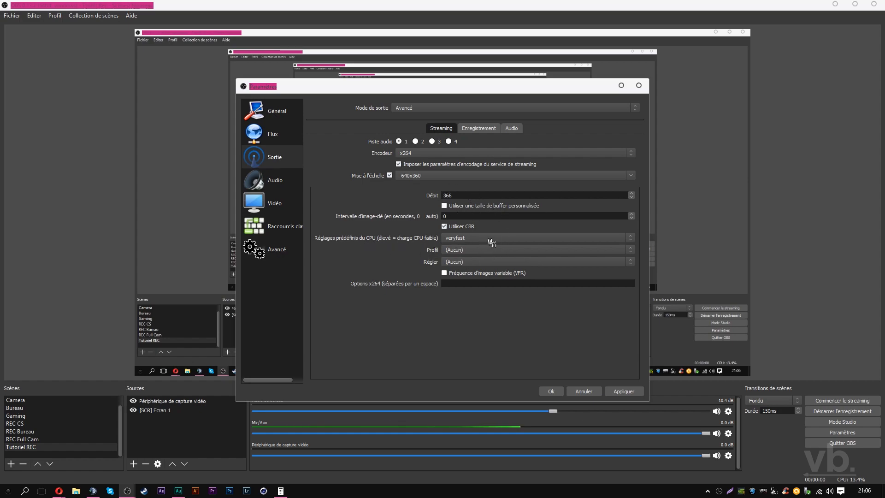
Review the CPU presets and encoder profiles, keeping veryfast and (Aucun), and apply and close the settings
{"action": "left_click", "coordinate": [468, 241]}
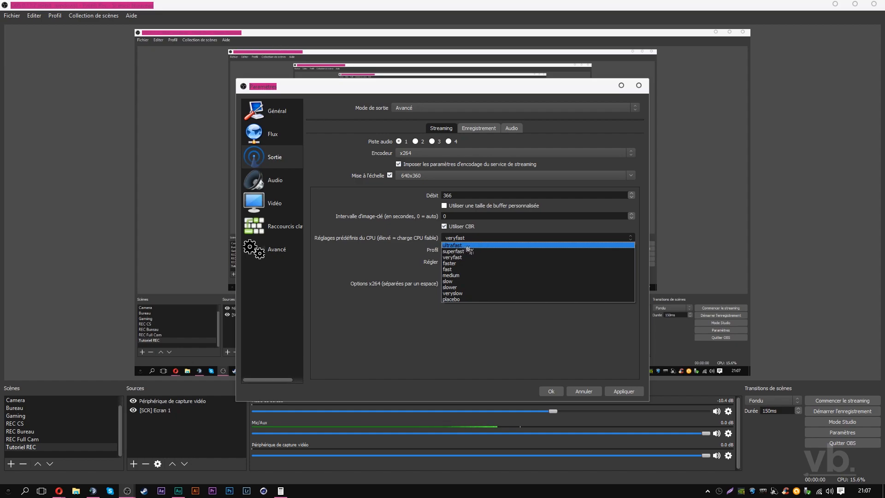
{"action": "left_click", "coordinate": [485, 243]}
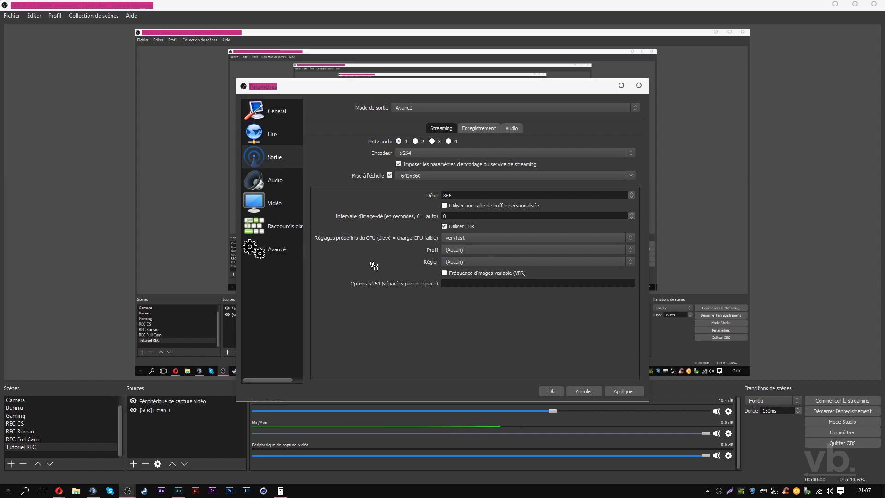
{"action": "left_click", "coordinate": [481, 251]}
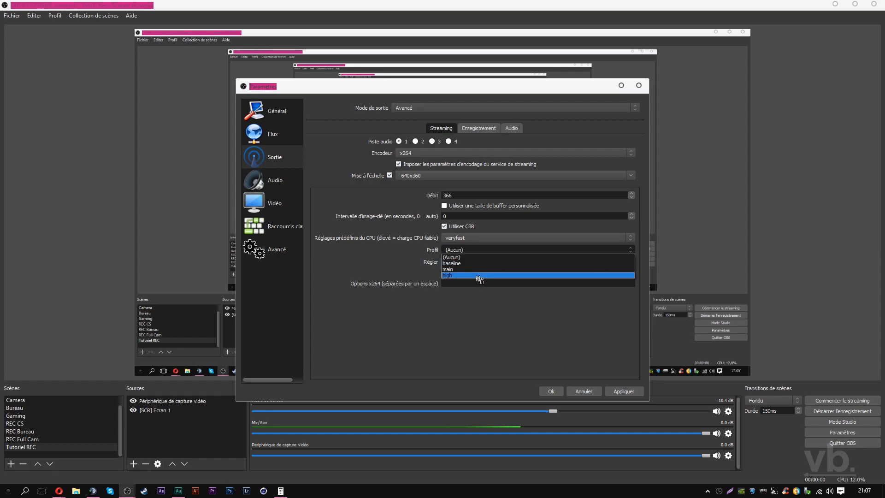
{"action": "left_click", "coordinate": [491, 257]}
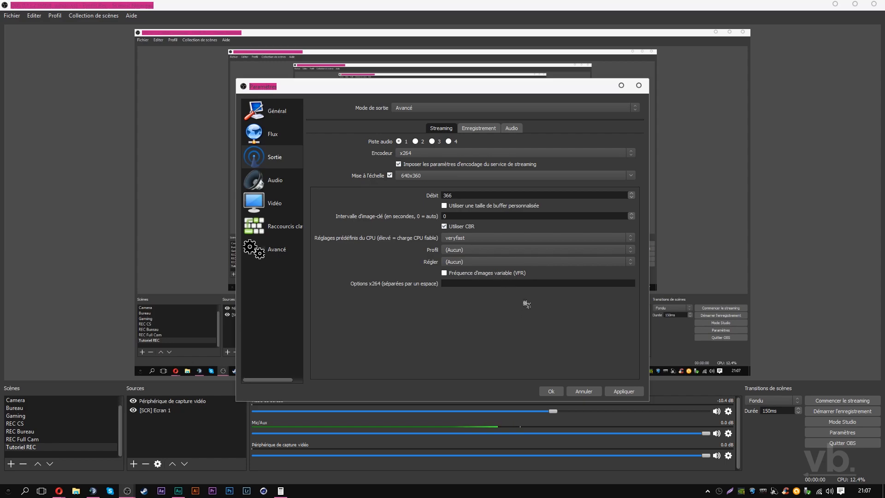
{"action": "left_click", "coordinate": [624, 391]}
{"action": "left_click", "coordinate": [553, 391]}
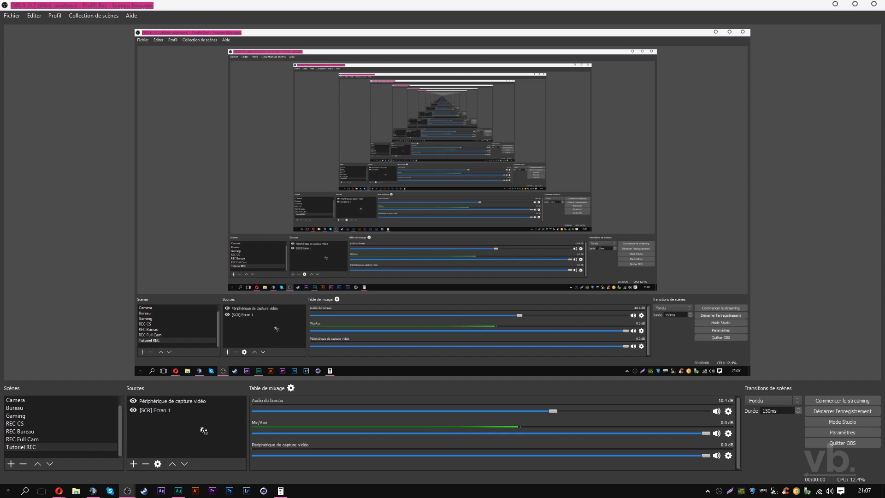
Look through the Pause, Camera, Bureau and Gaming scenes in the preview and return to the Pause scene
{"action": "left_click", "coordinate": [77, 426]}
{"action": "scroll", "coordinate": [76, 426], "scroll_direction": "up", "scroll_amount": 1}
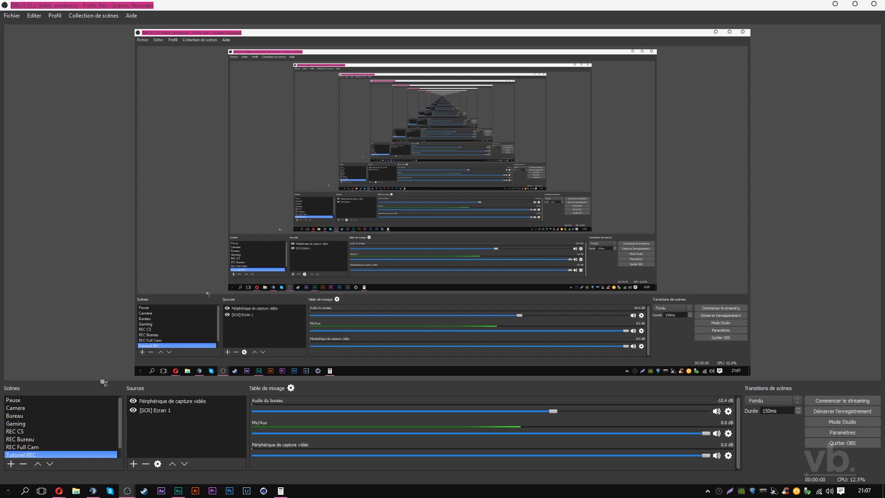
{"action": "left_click", "coordinate": [69, 400]}
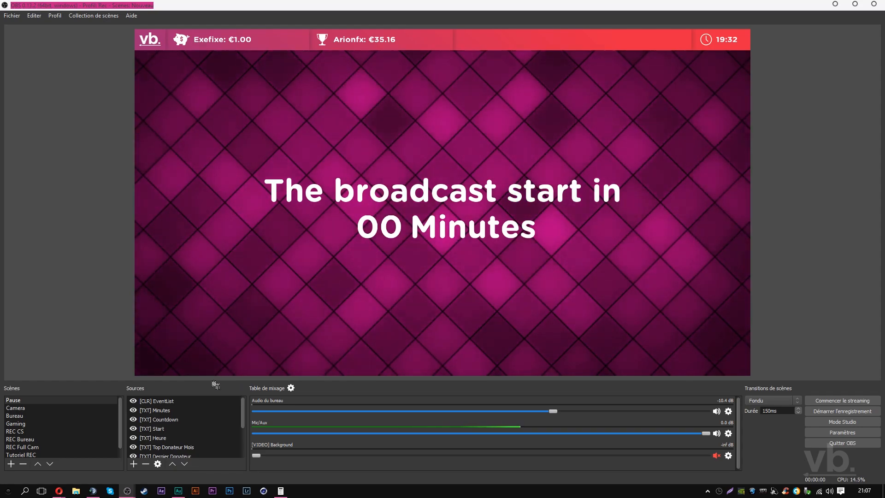
{"action": "left_click", "coordinate": [68, 408]}
{"action": "left_click", "coordinate": [83, 296]}
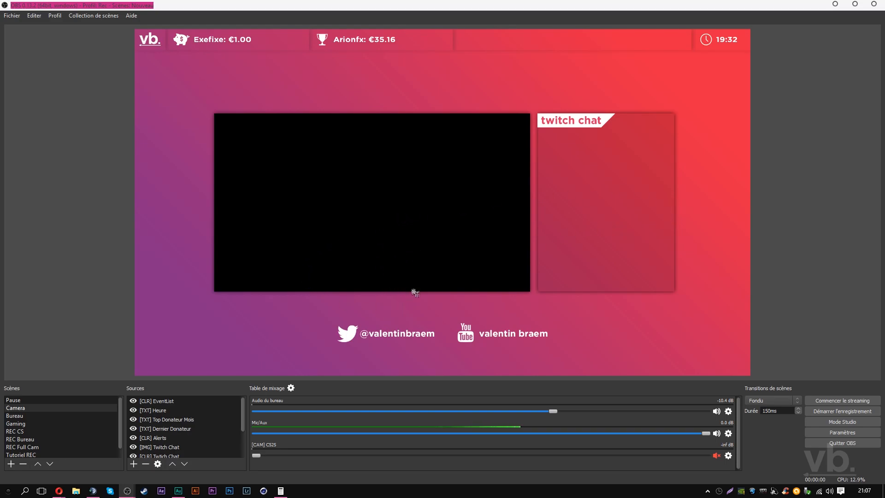
{"action": "left_click", "coordinate": [69, 417]}
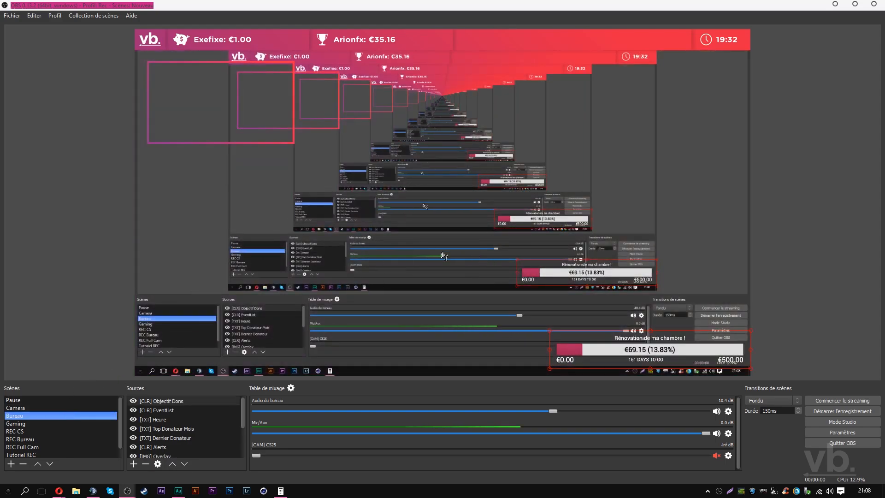
{"action": "key", "text": "Up"}
{"action": "key", "text": "Up"}
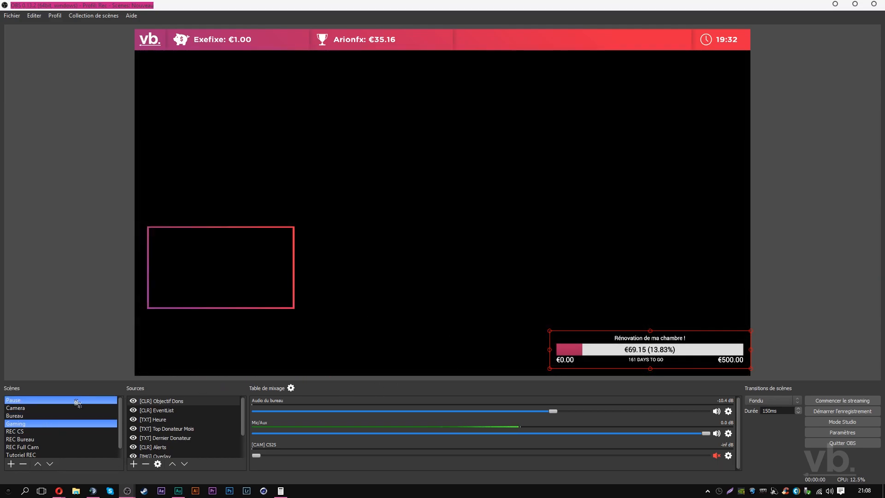
{"action": "left_click", "coordinate": [85, 306]}
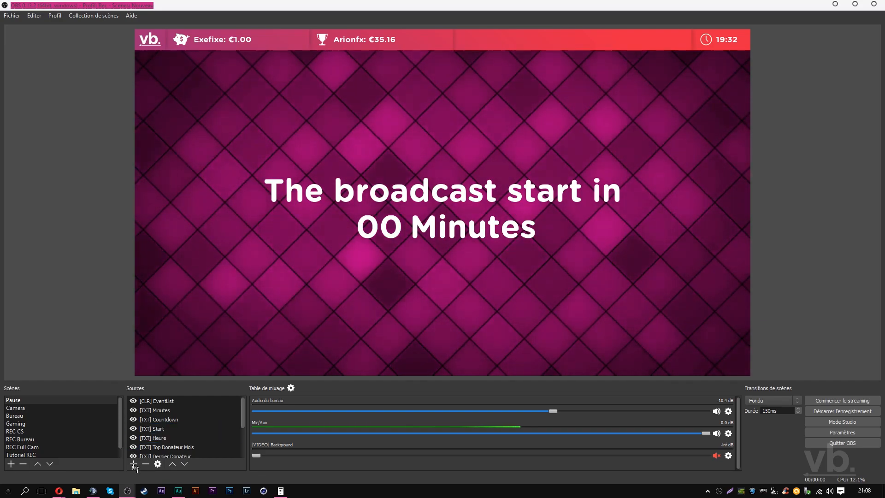
{"action": "mouse_move", "coordinate": [127, 491]}
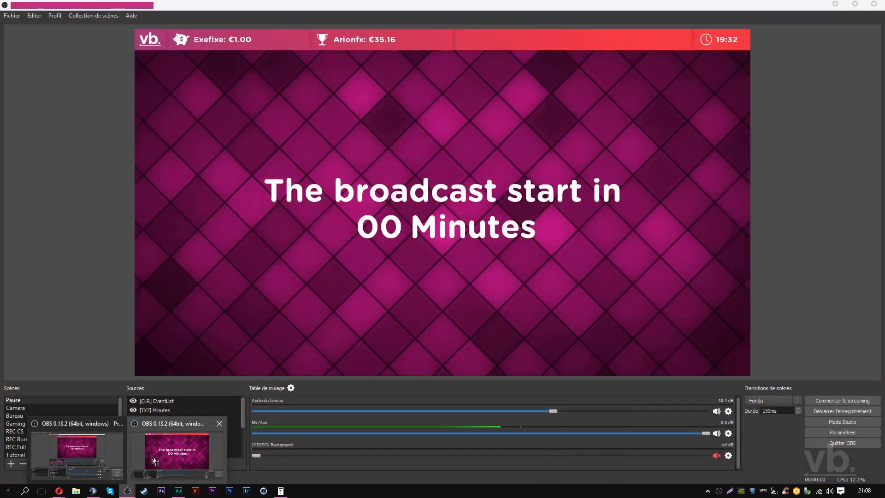